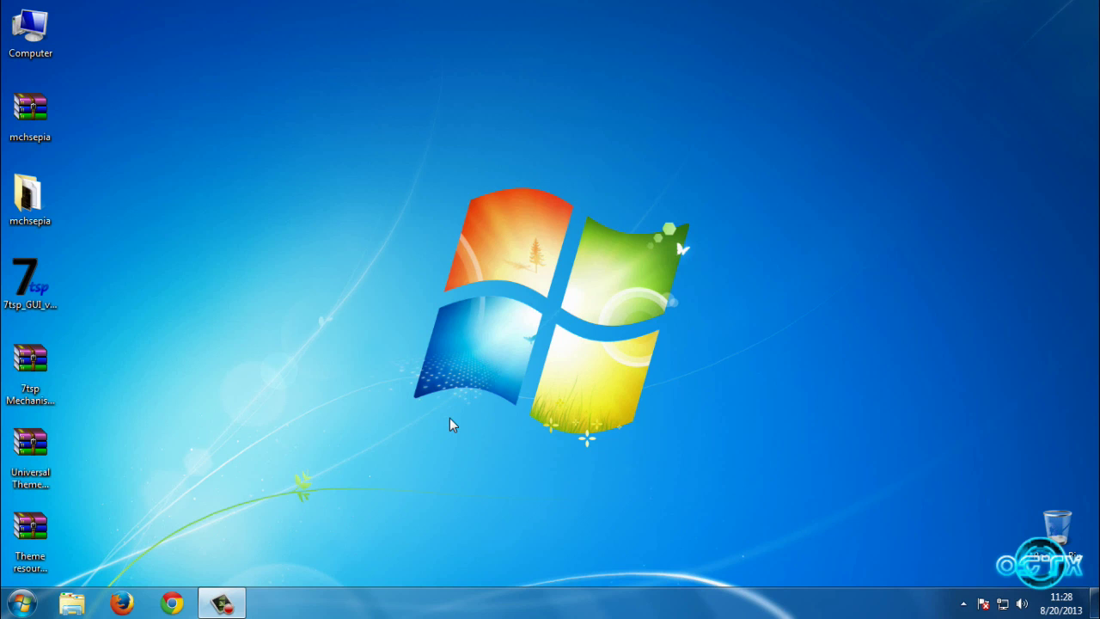
Select the IconPack archive, the mchsepia folder and the Theme resource changer archive on the desktop.
{"action": "left_click", "coordinate": [32, 368]}
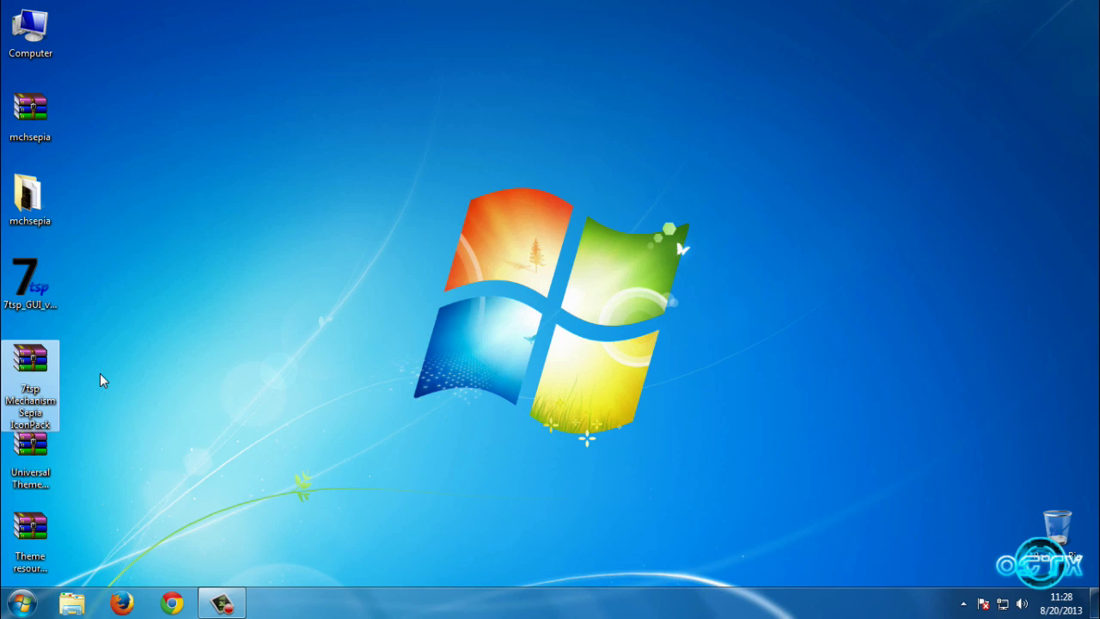
{"action": "left_click", "coordinate": [39, 214]}
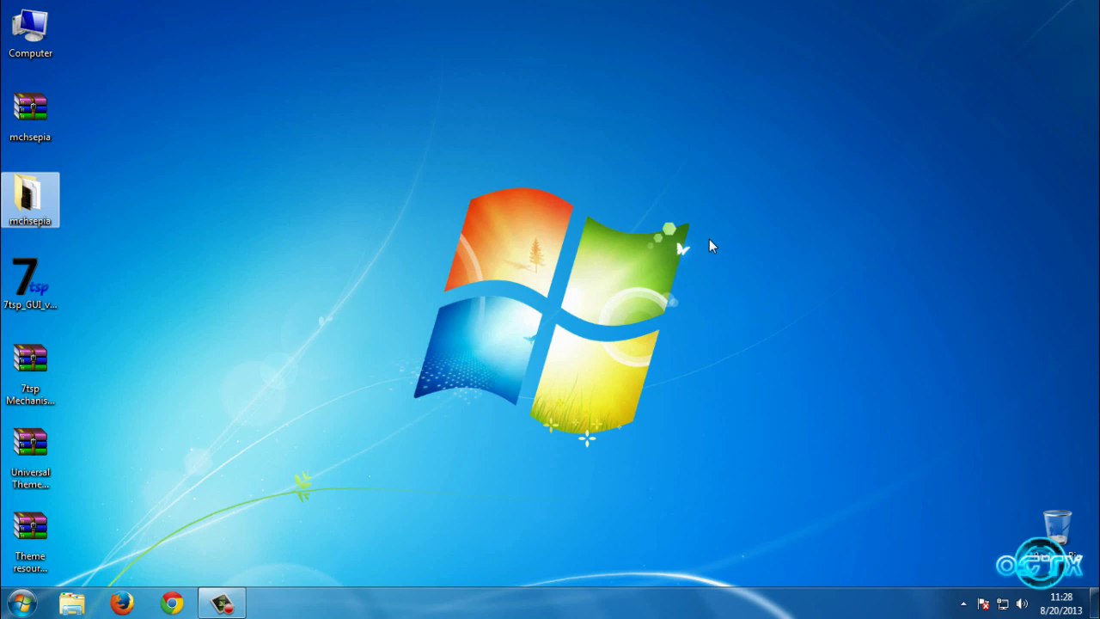
{"action": "left_click_drag", "start_coordinate": [108, 110], "coordinate": [142, 544]}
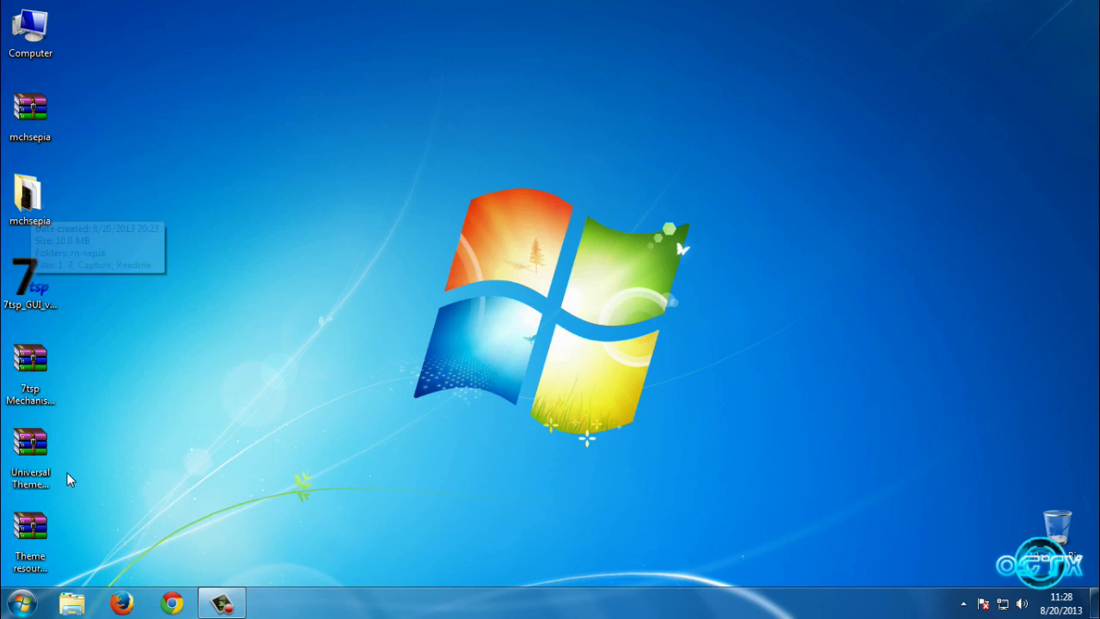
{"action": "left_click", "coordinate": [47, 533]}
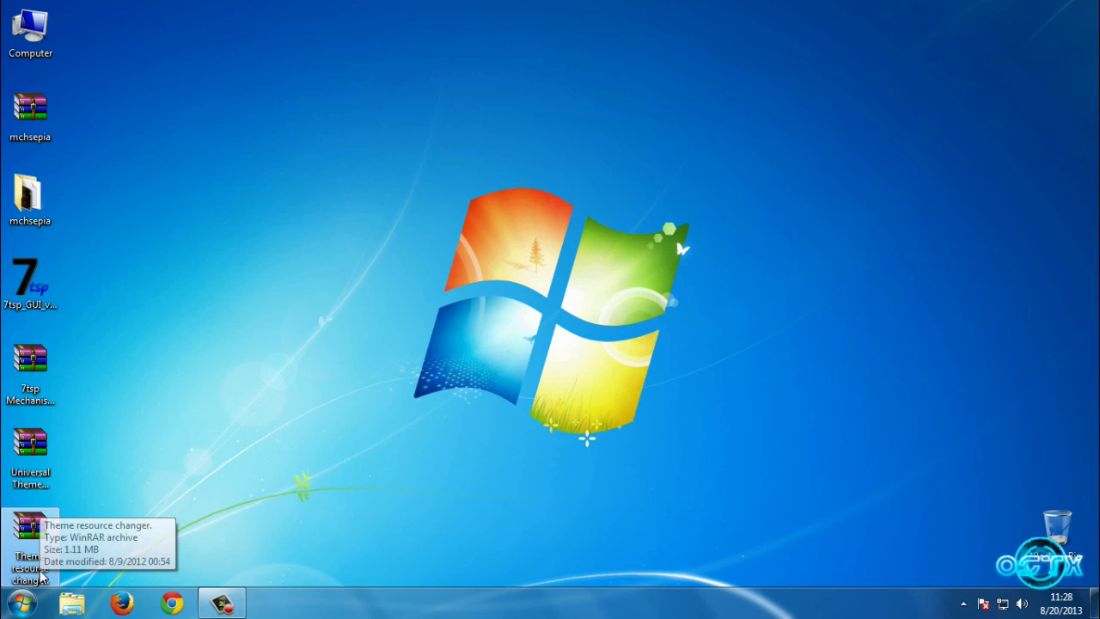
Run the 32-bit Universal Theme Patcher from its archive in English, then close the patcher and the archive.
{"action": "double_click", "coordinate": [43, 460]}
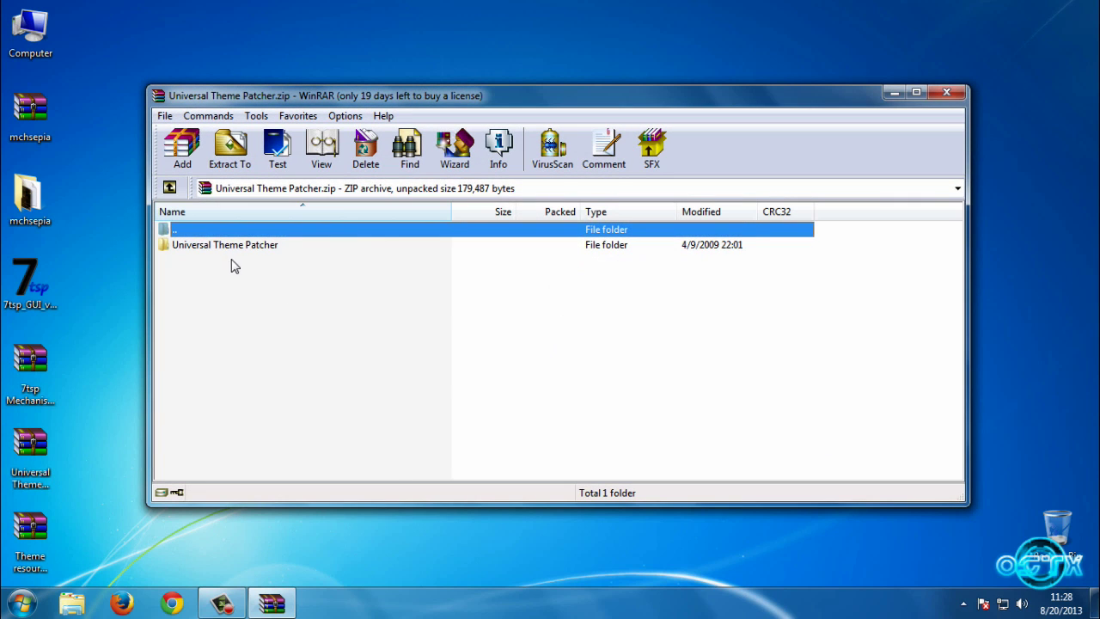
{"action": "double_click", "coordinate": [219, 247]}
{"action": "double_click", "coordinate": [206, 308]}
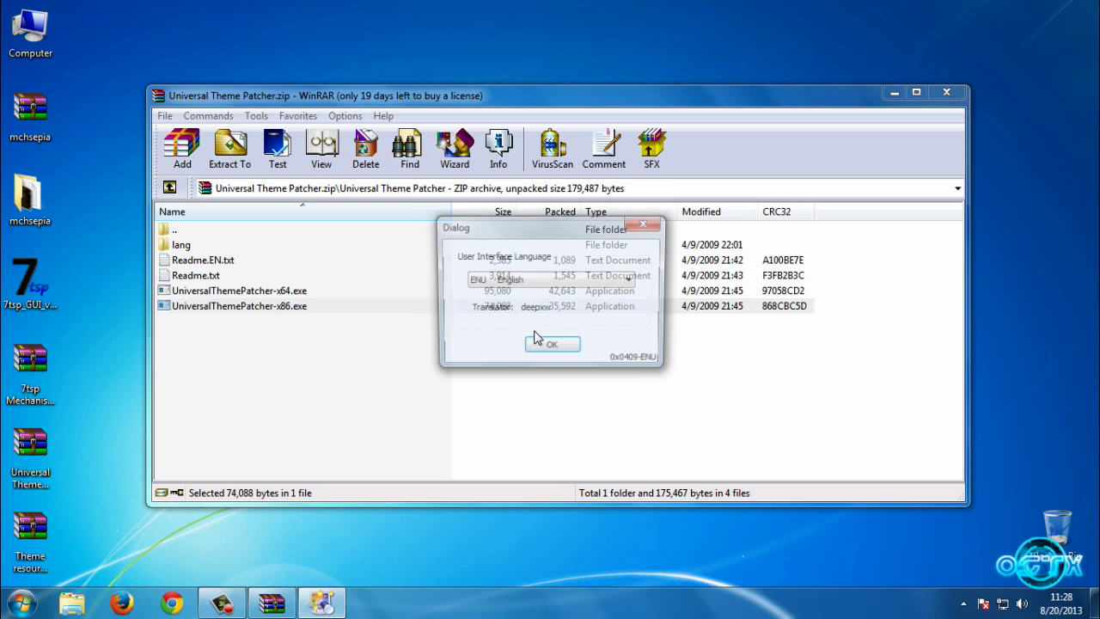
{"action": "left_click", "coordinate": [554, 347]}
{"action": "left_click", "coordinate": [590, 387]}
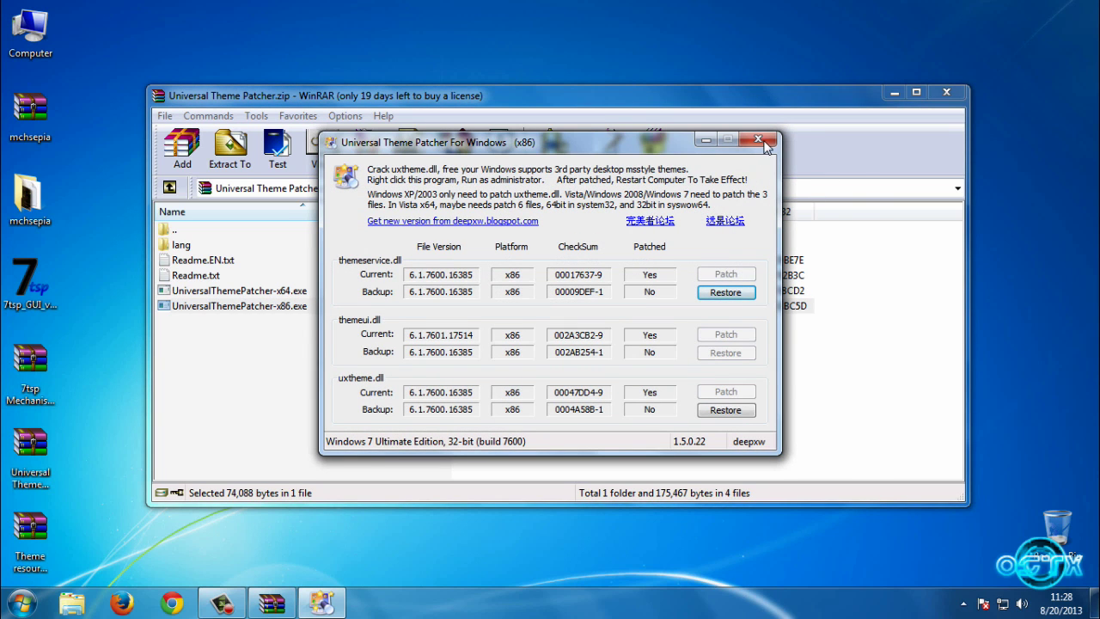
{"action": "left_click", "coordinate": [758, 139]}
{"action": "left_click", "coordinate": [947, 92]}
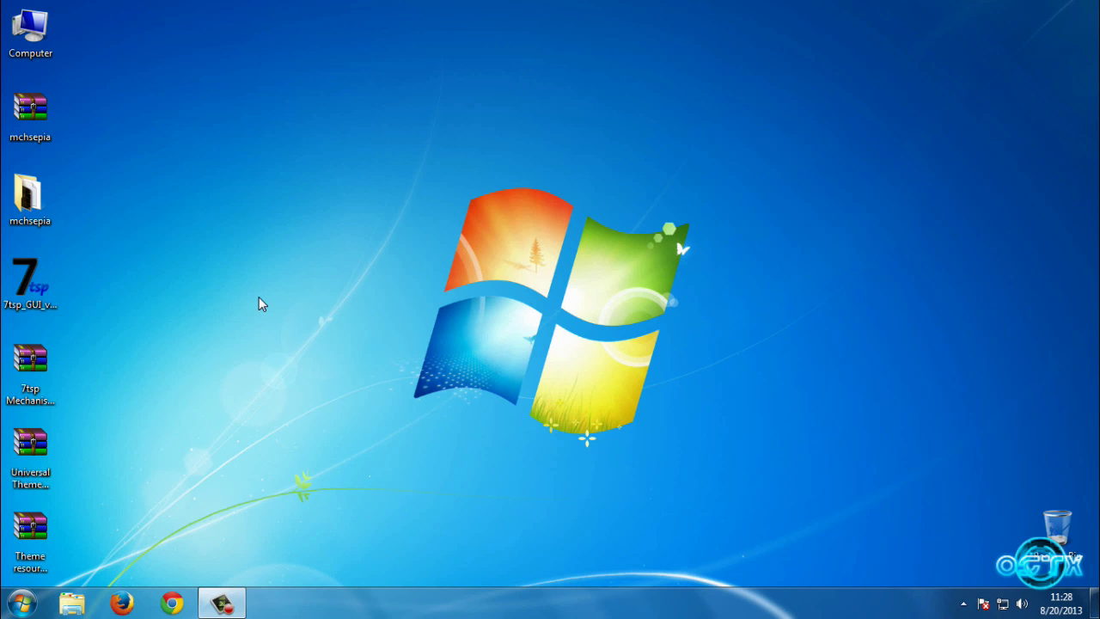
View mchsepia preview images 1 and 2 in Photo Viewer, then close it.
{"action": "double_click", "coordinate": [45, 220]}
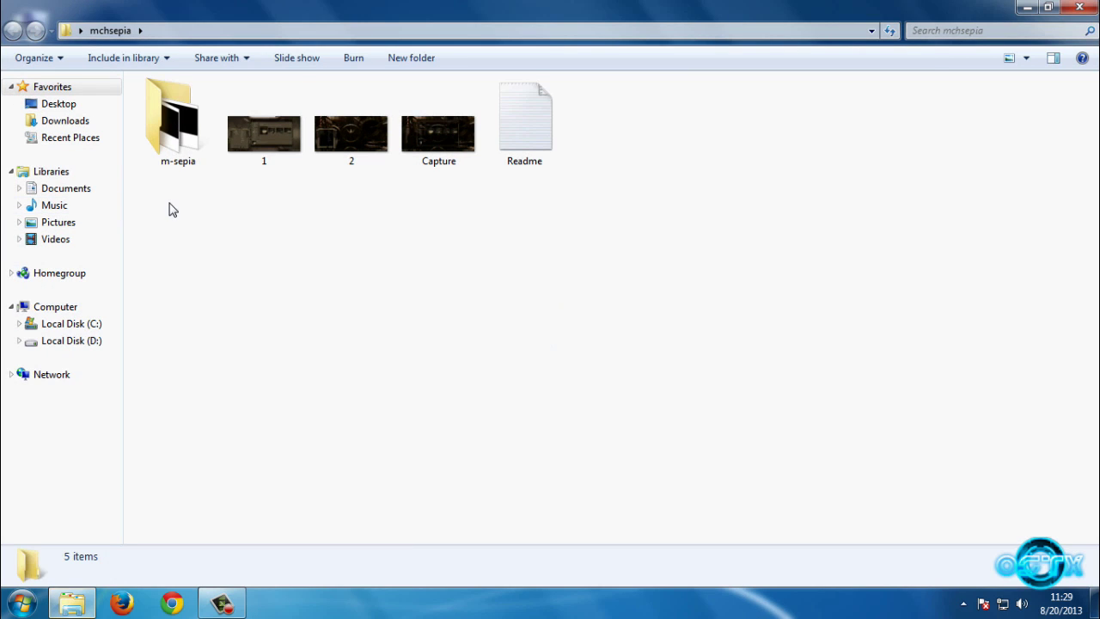
{"action": "left_click", "coordinate": [266, 160]}
{"action": "double_click", "coordinate": [264, 157]}
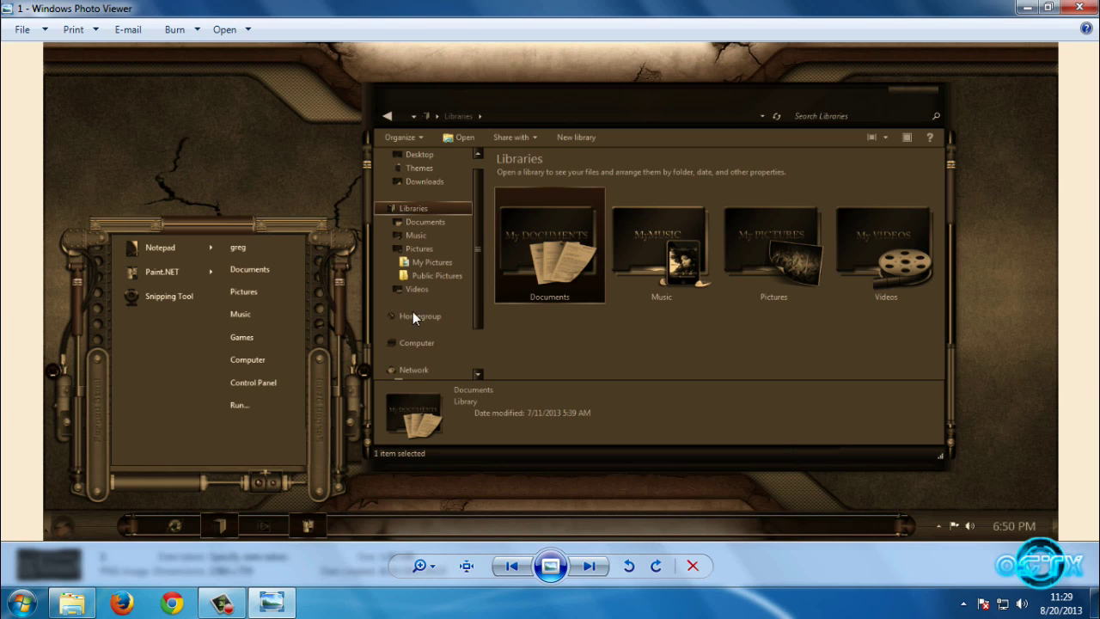
{"action": "left_click", "coordinate": [588, 566]}
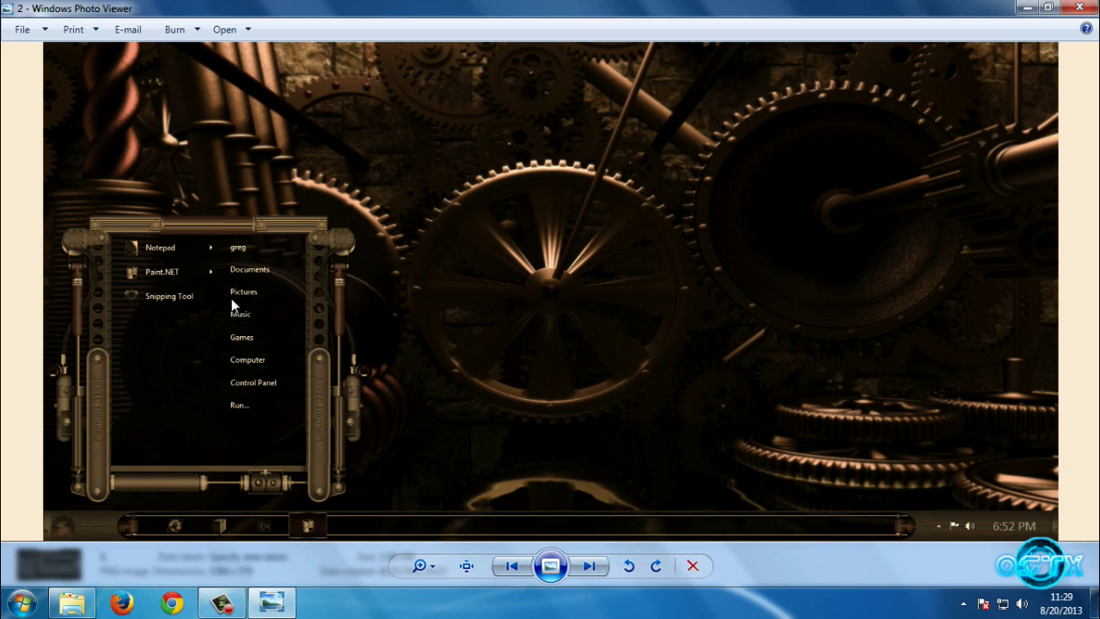
{"action": "left_click", "coordinate": [577, 561]}
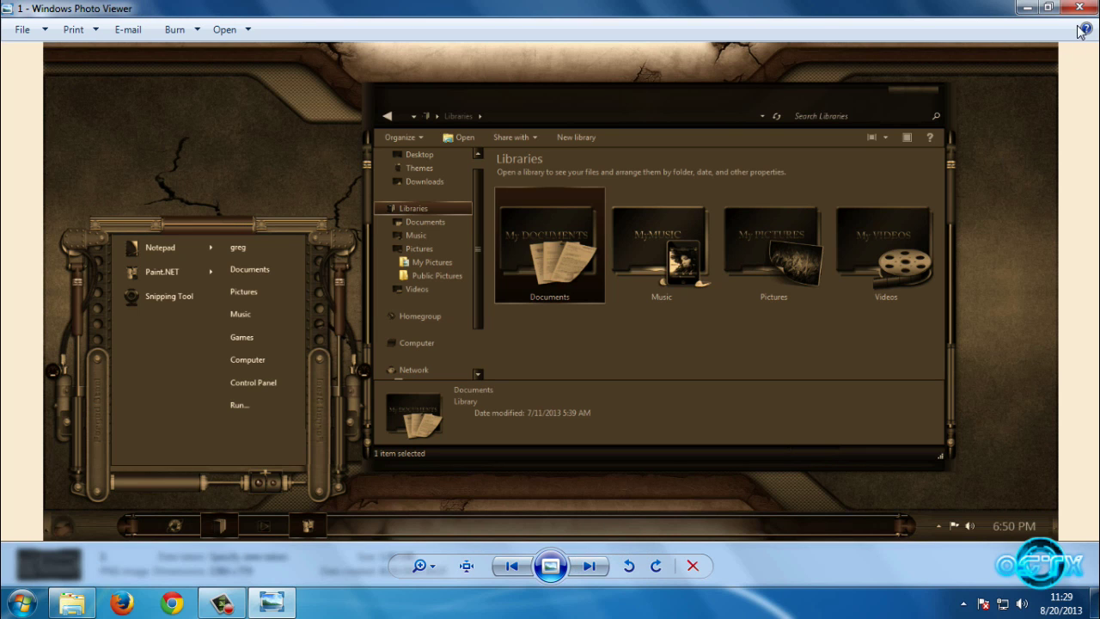
{"action": "left_click", "coordinate": [1079, 8]}
Copy the three sepia items inside the m-sepia folder.
{"action": "left_click", "coordinate": [193, 148]}
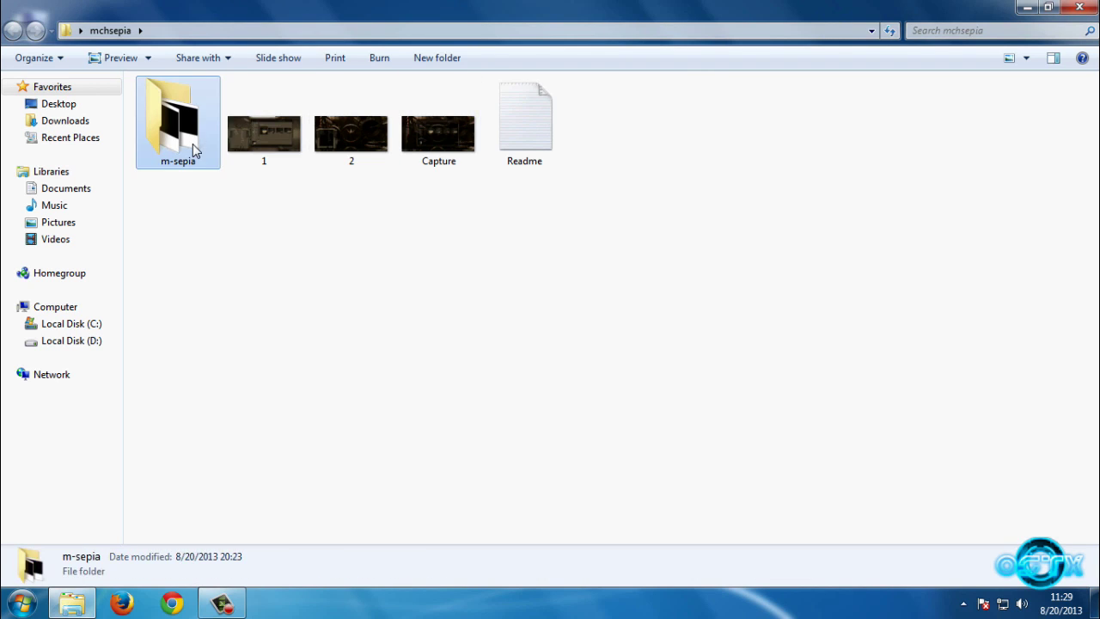
{"action": "double_click", "coordinate": [193, 148]}
{"action": "left_click_drag", "start_coordinate": [240, 172], "coordinate": [153, 101]}
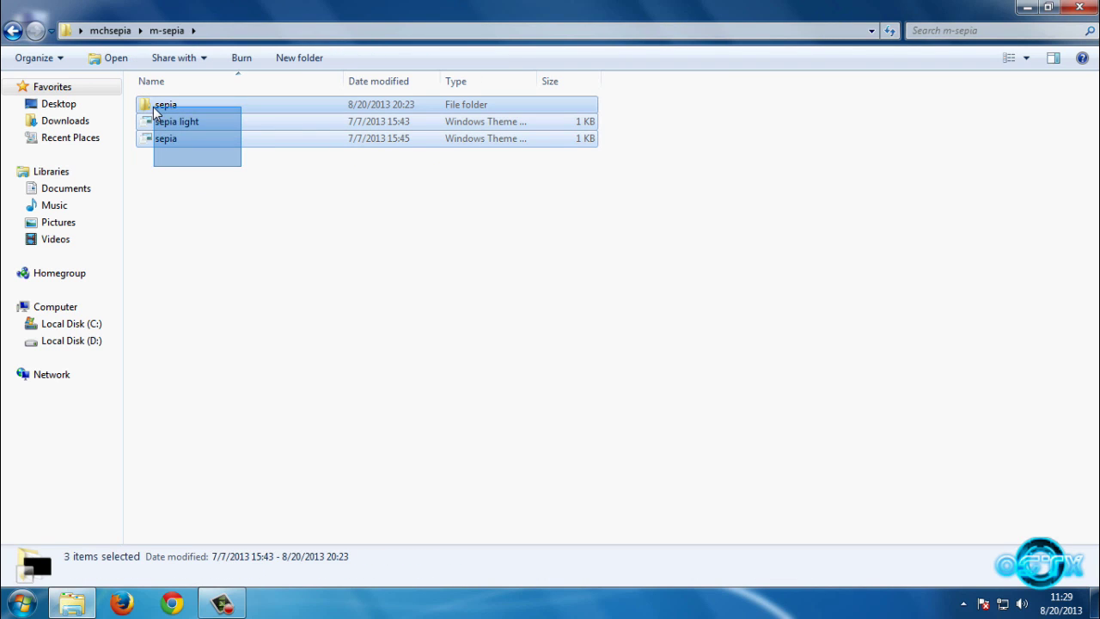
{"action": "right_click", "coordinate": [154, 107]}
{"action": "left_click", "coordinate": [220, 227]}
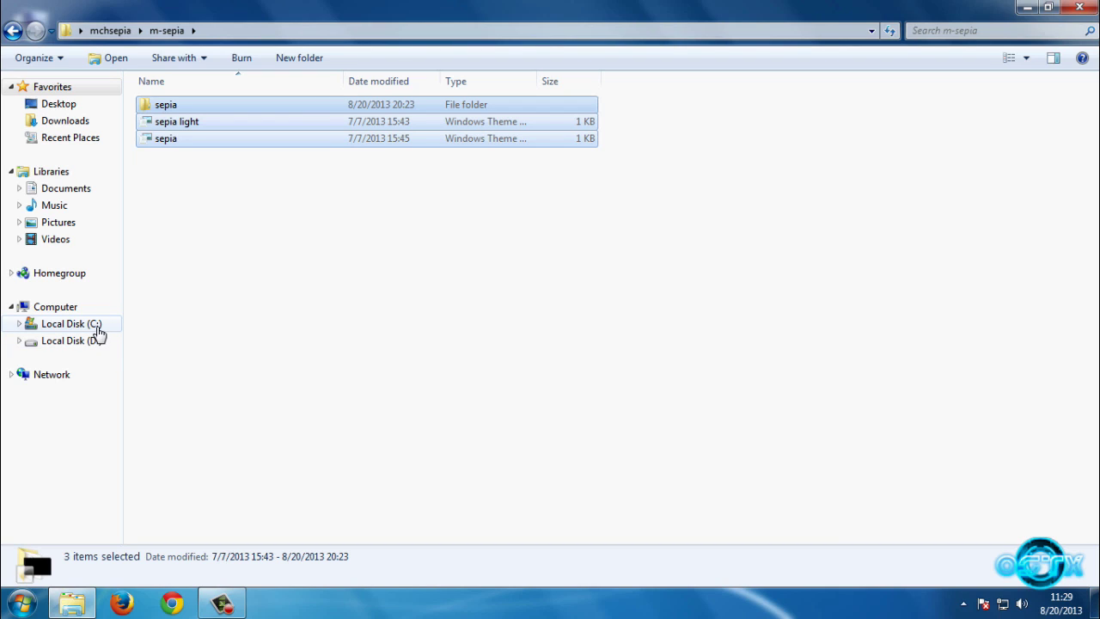
Paste them into C:\Windows\Resources\Themes, merging and replacing all existing copies, and close Explorer.
{"action": "left_click", "coordinate": [87, 332]}
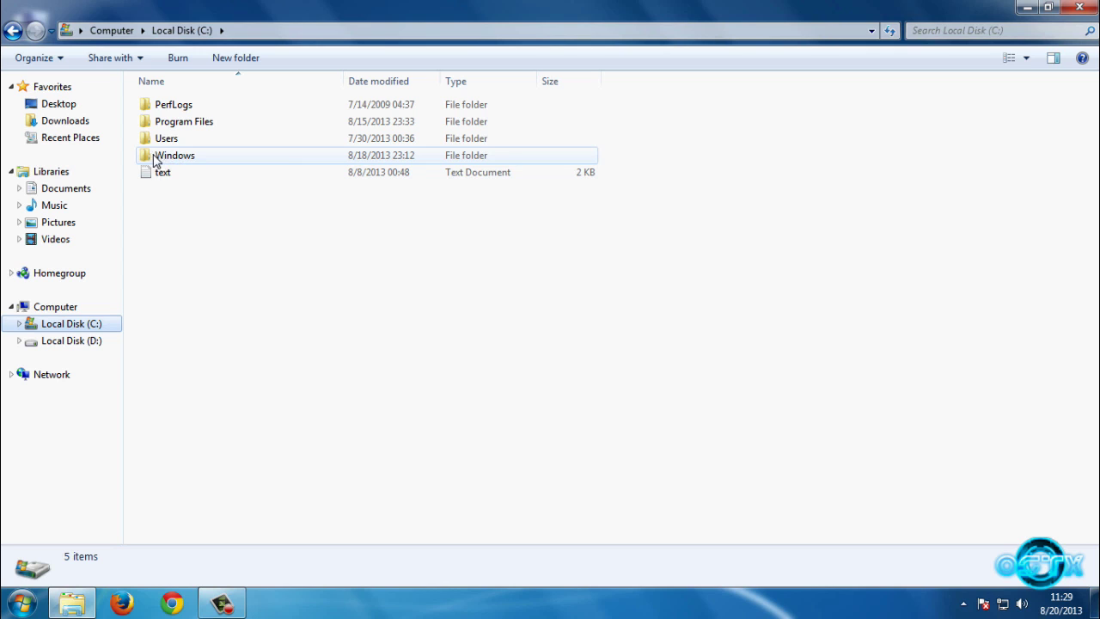
{"action": "double_click", "coordinate": [189, 164]}
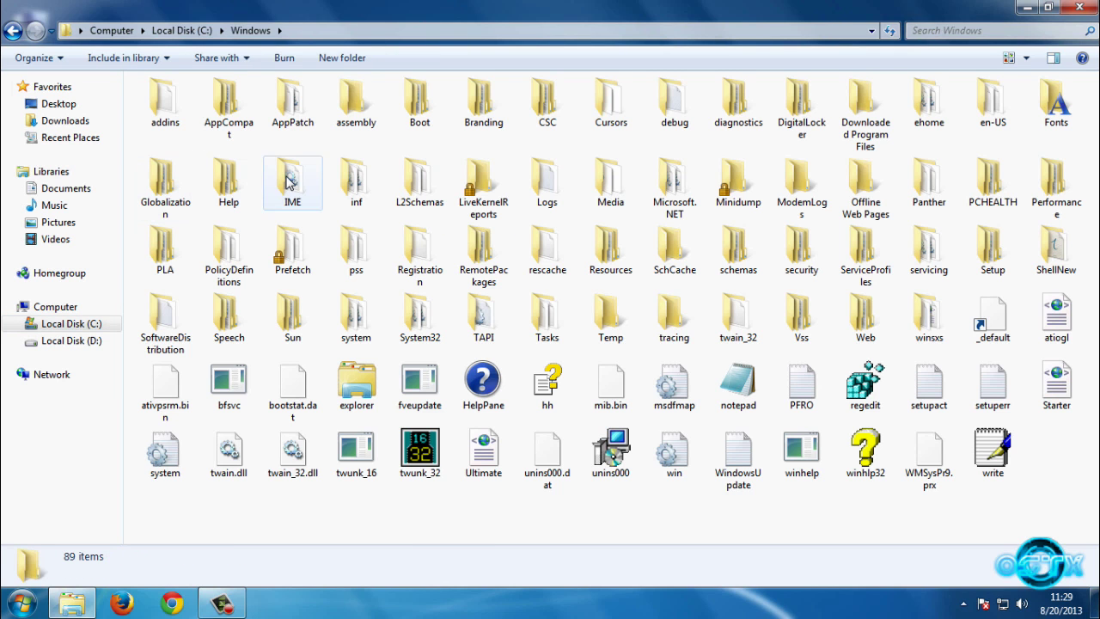
{"action": "double_click", "coordinate": [610, 257]}
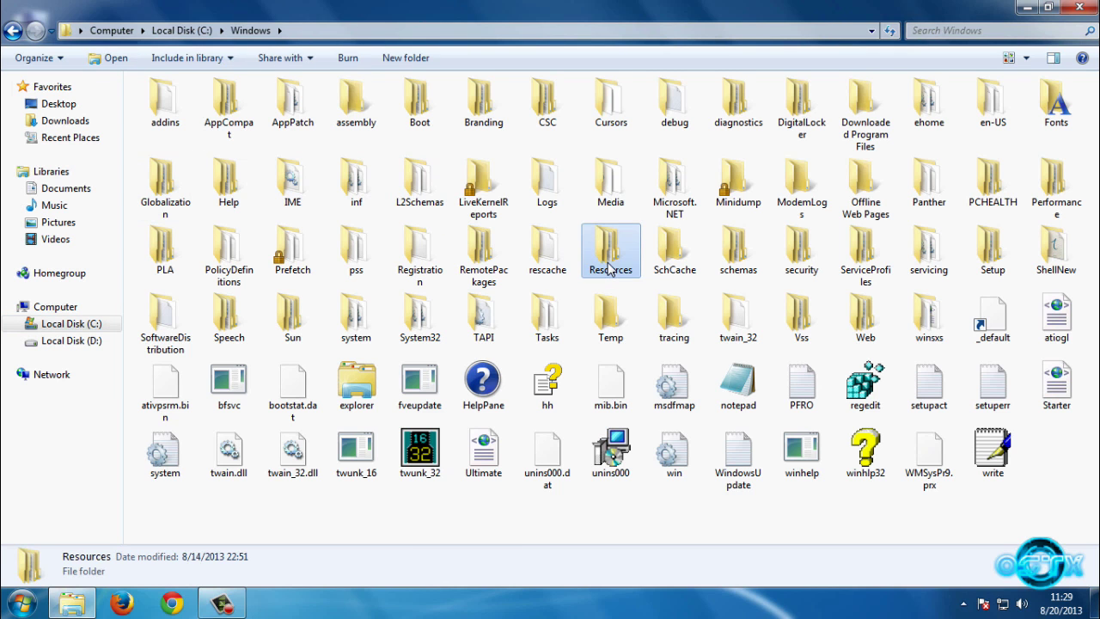
{"action": "double_click", "coordinate": [182, 146]}
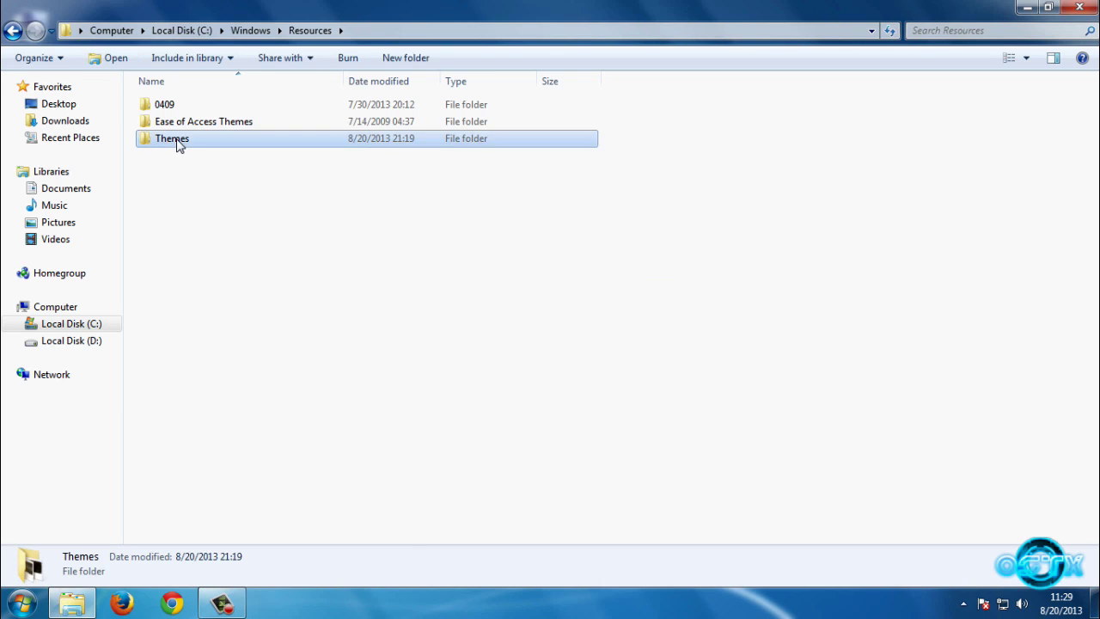
{"action": "right_click", "coordinate": [880, 193]}
{"action": "left_click", "coordinate": [905, 329]}
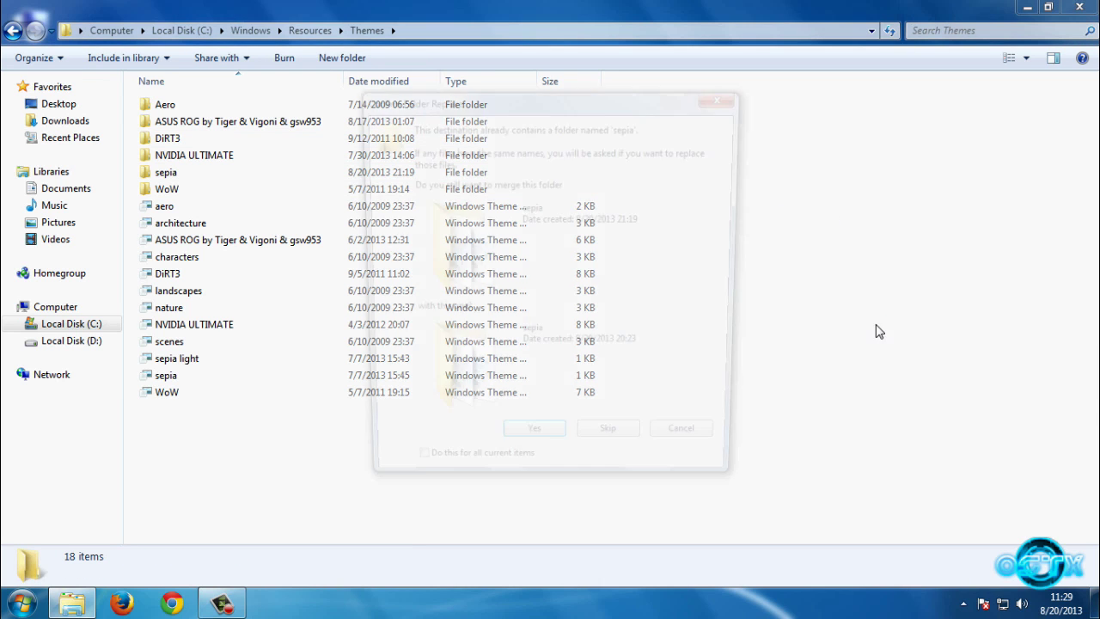
{"action": "left_click", "coordinate": [410, 476]}
{"action": "left_click", "coordinate": [529, 452]}
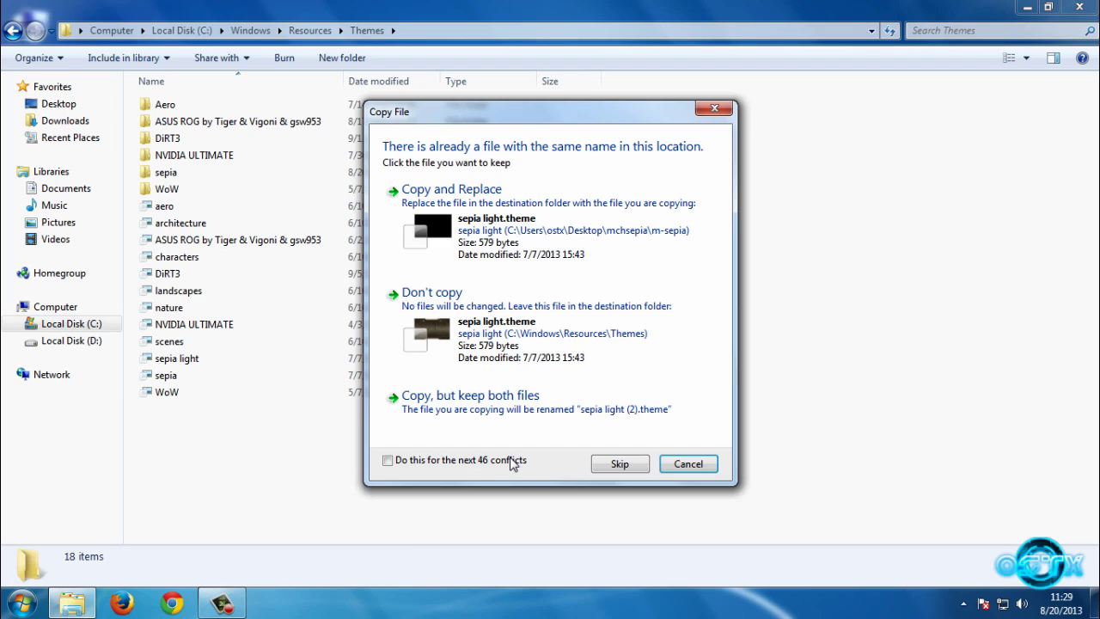
{"action": "left_click", "coordinate": [516, 249]}
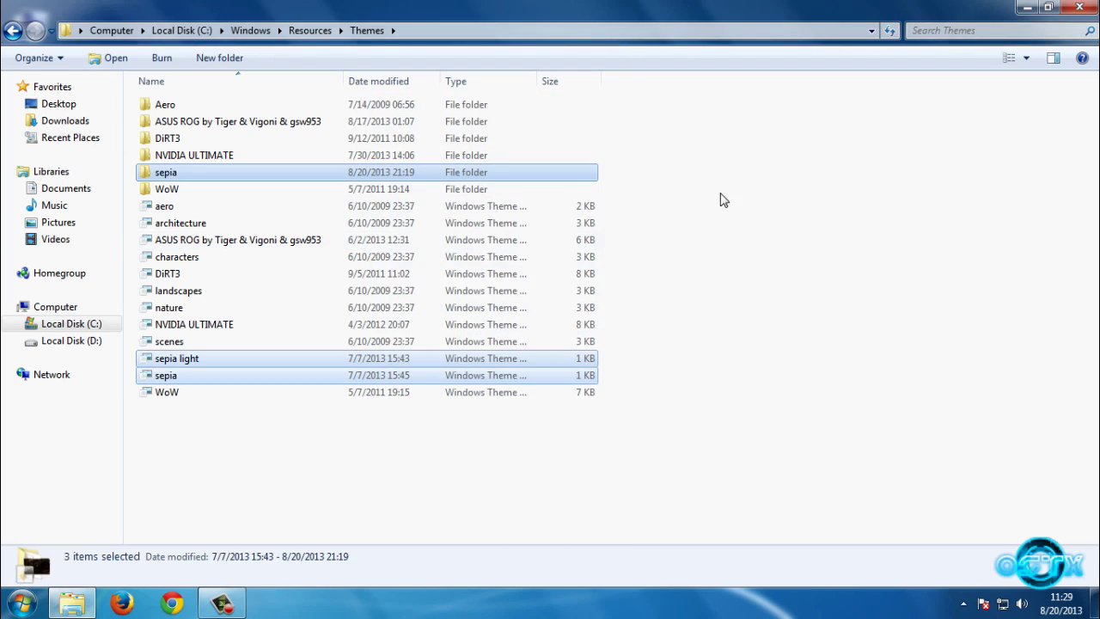
{"action": "left_click", "coordinate": [1084, 8]}
{"action": "right_click", "coordinate": [461, 192]}
Apply the Mechanism sepia theme from Personalization's Installed Themes, then close the window.
{"action": "left_click", "coordinate": [506, 410]}
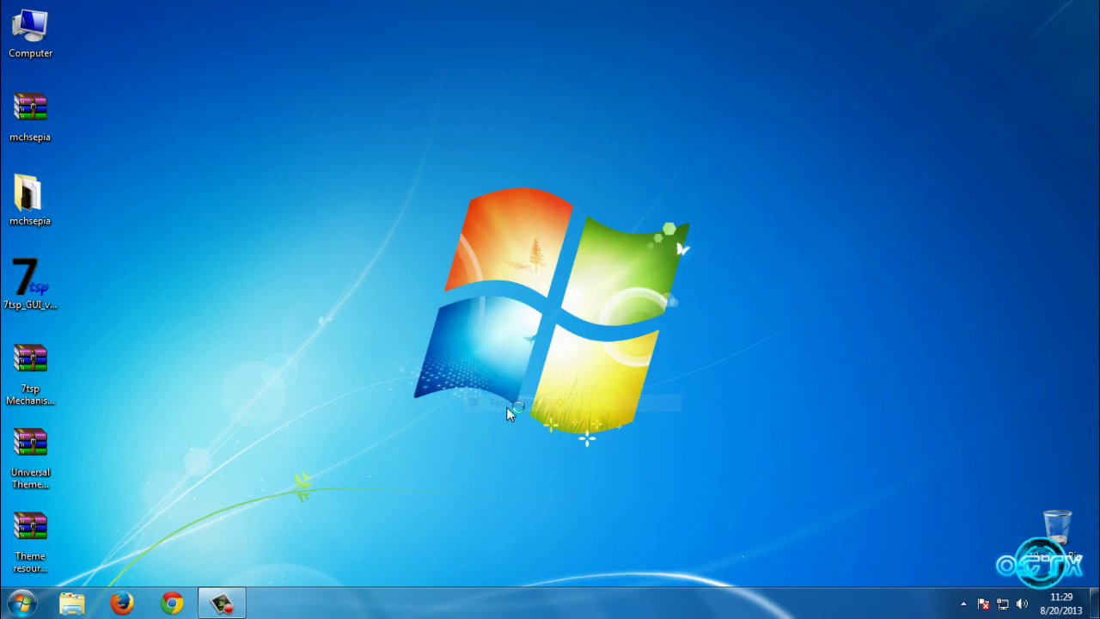
{"action": "left_click_drag", "start_coordinate": [1085, 310], "coordinate": [1084, 392]}
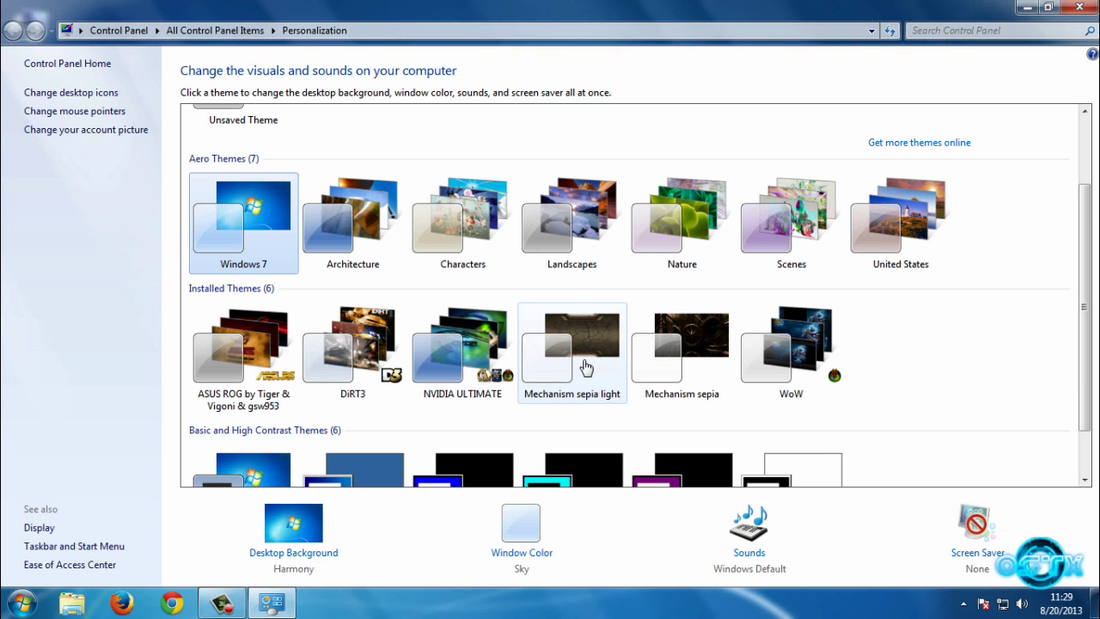
{"action": "left_click", "coordinate": [692, 357]}
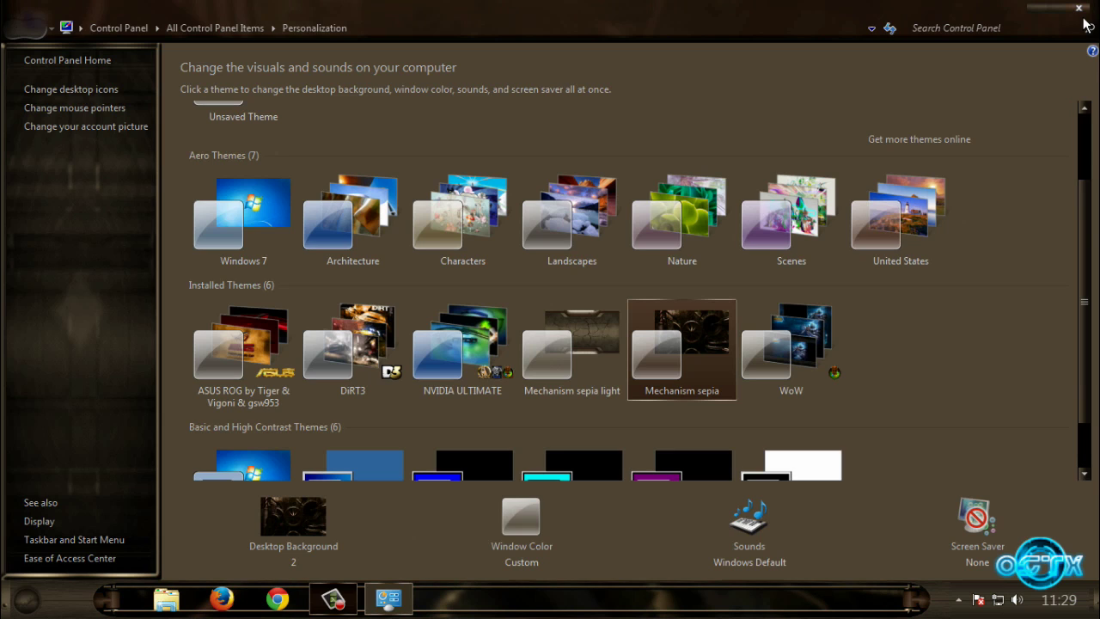
{"action": "left_click", "coordinate": [1079, 8]}
Refresh the desktop, check the sepia-styled Computer window from Start, then refresh again.
{"action": "right_click", "coordinate": [510, 153]}
{"action": "left_click", "coordinate": [428, 198]}
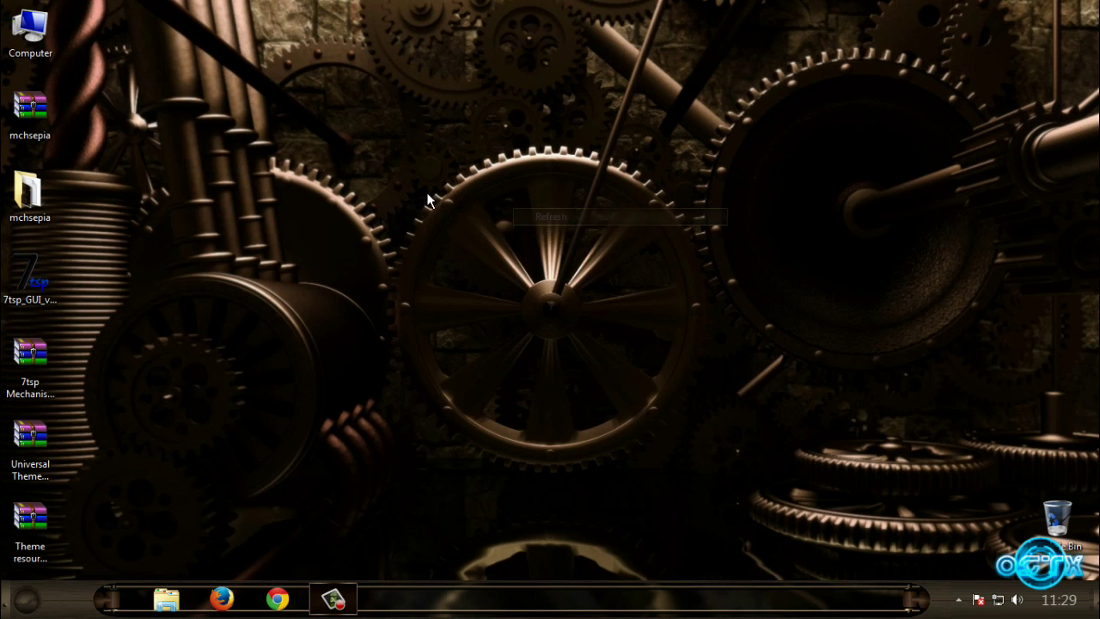
{"action": "right_click", "coordinate": [420, 186]}
{"action": "left_click", "coordinate": [460, 255]}
{"action": "left_click", "coordinate": [26, 599]}
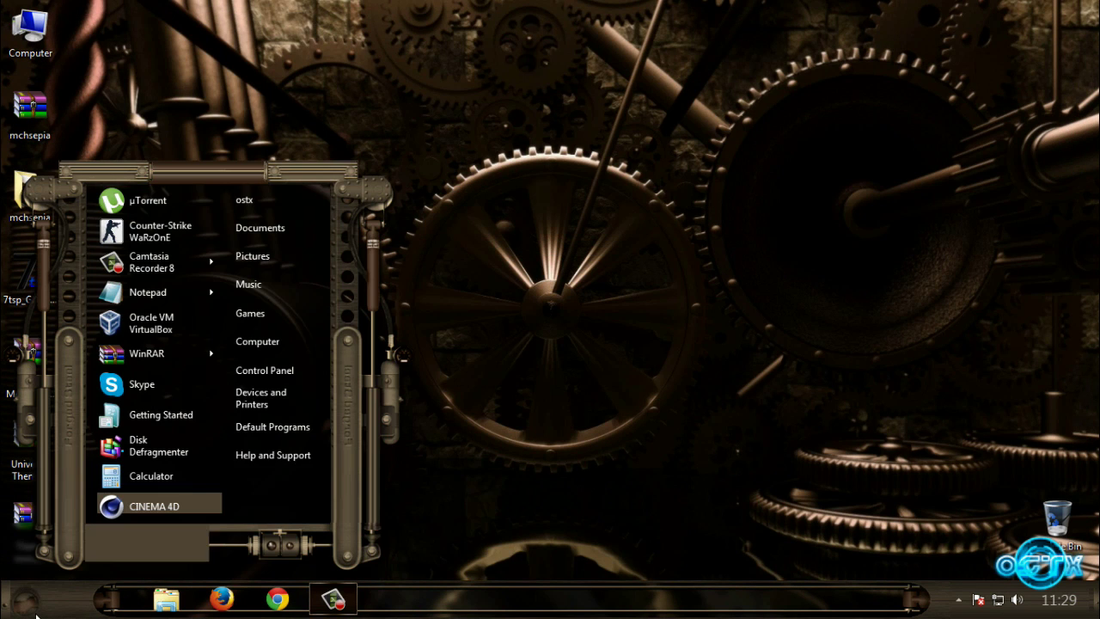
{"action": "left_click", "coordinate": [302, 339]}
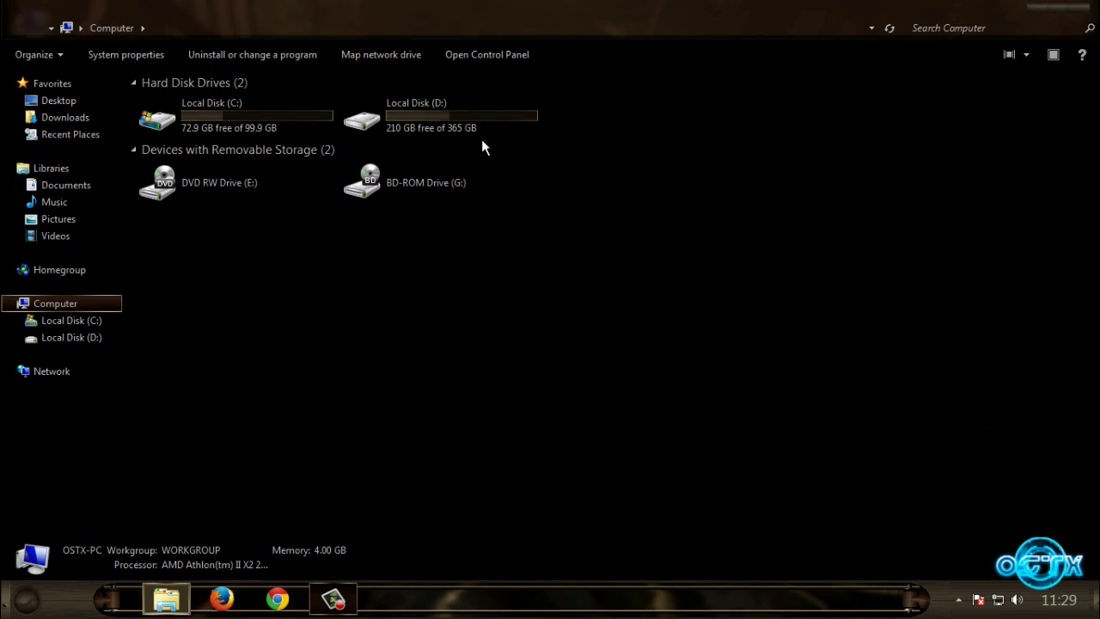
{"action": "left_click", "coordinate": [1078, 9]}
{"action": "right_click", "coordinate": [475, 179]}
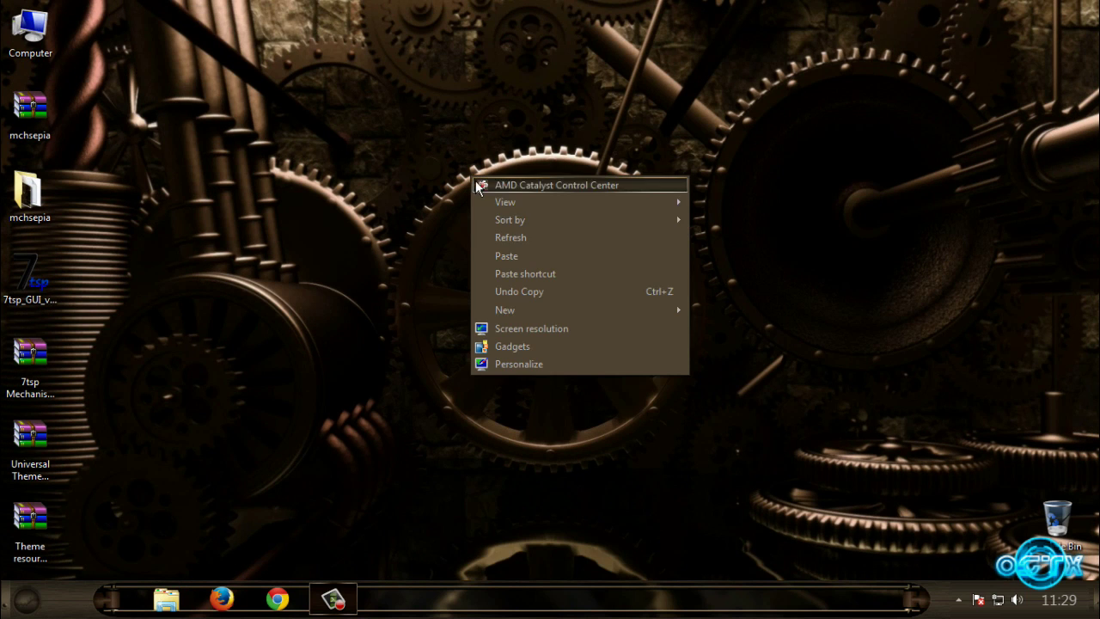
{"action": "left_click", "coordinate": [489, 234]}
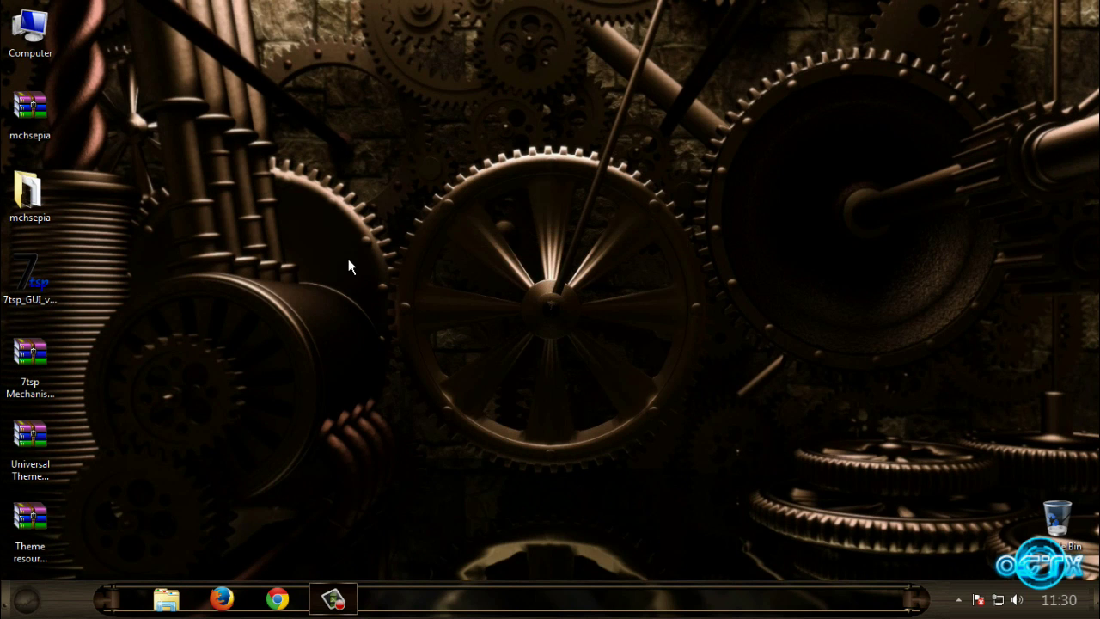
Launch 7tsp_GUI past the security warning and add 7tsp Mechanism Sepia IconPack.7z as a custom pack.
{"action": "double_click", "coordinate": [50, 285]}
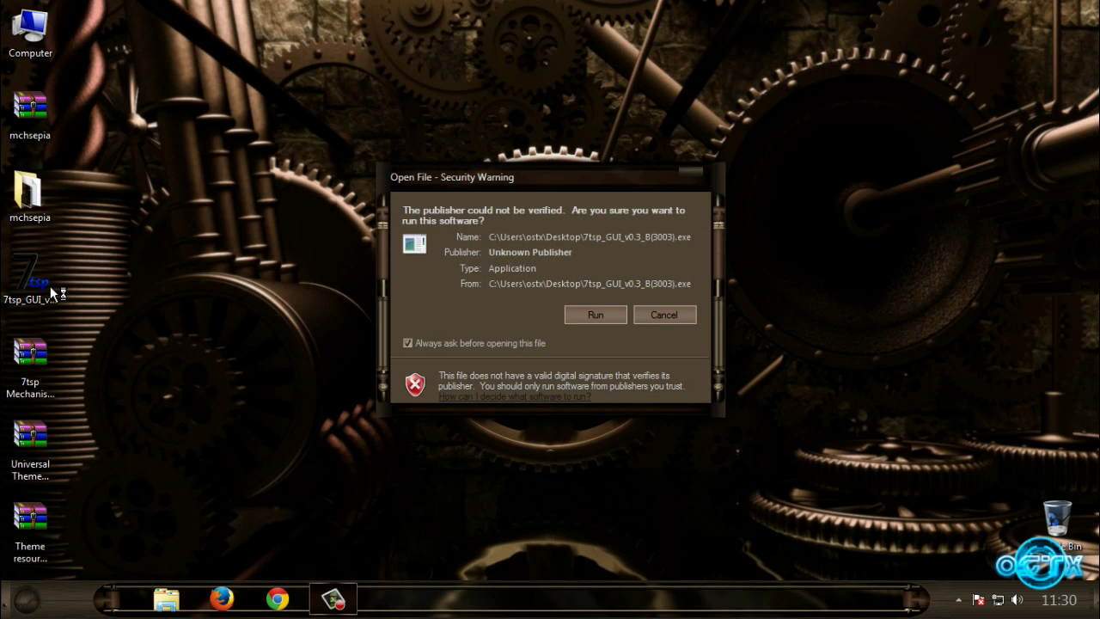
{"action": "left_click", "coordinate": [572, 313]}
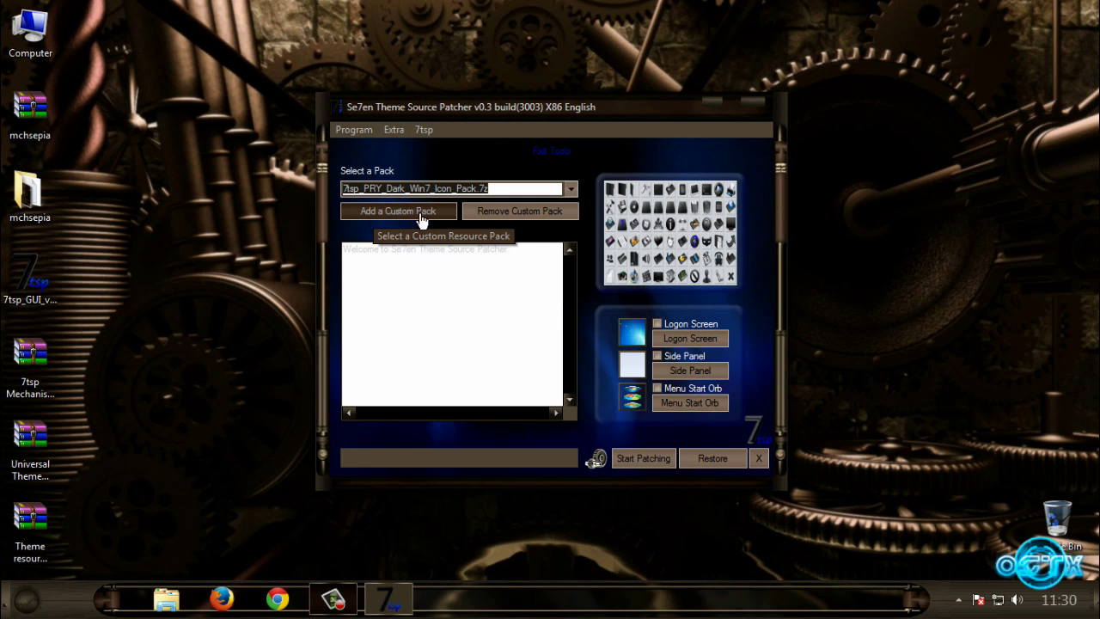
{"action": "left_click", "coordinate": [377, 214]}
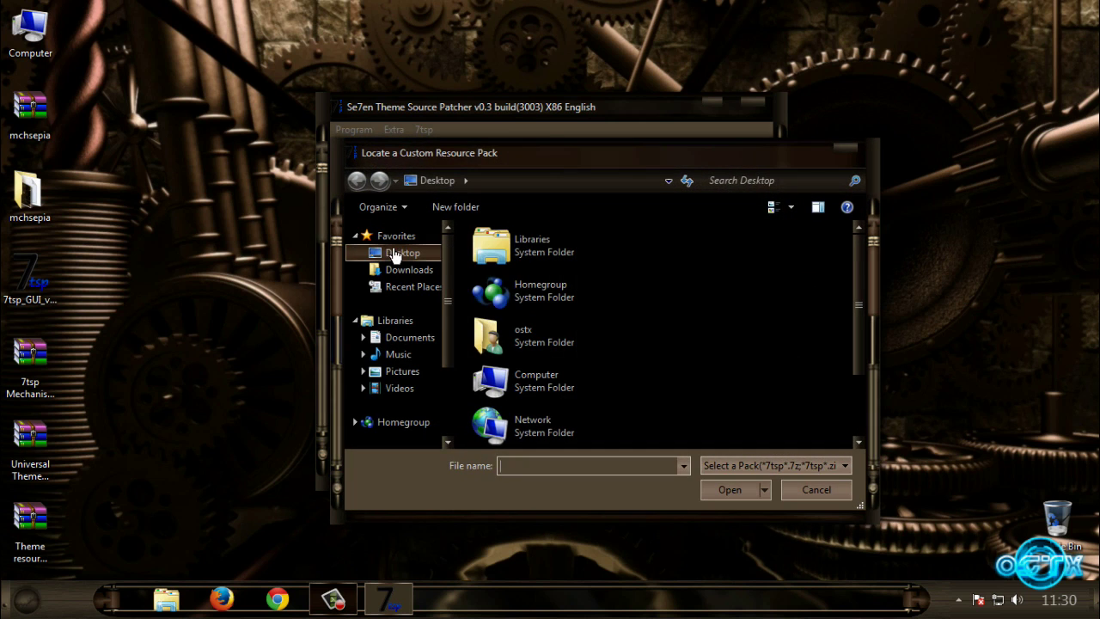
{"action": "left_click_drag", "start_coordinate": [861, 327], "coordinate": [804, 414]}
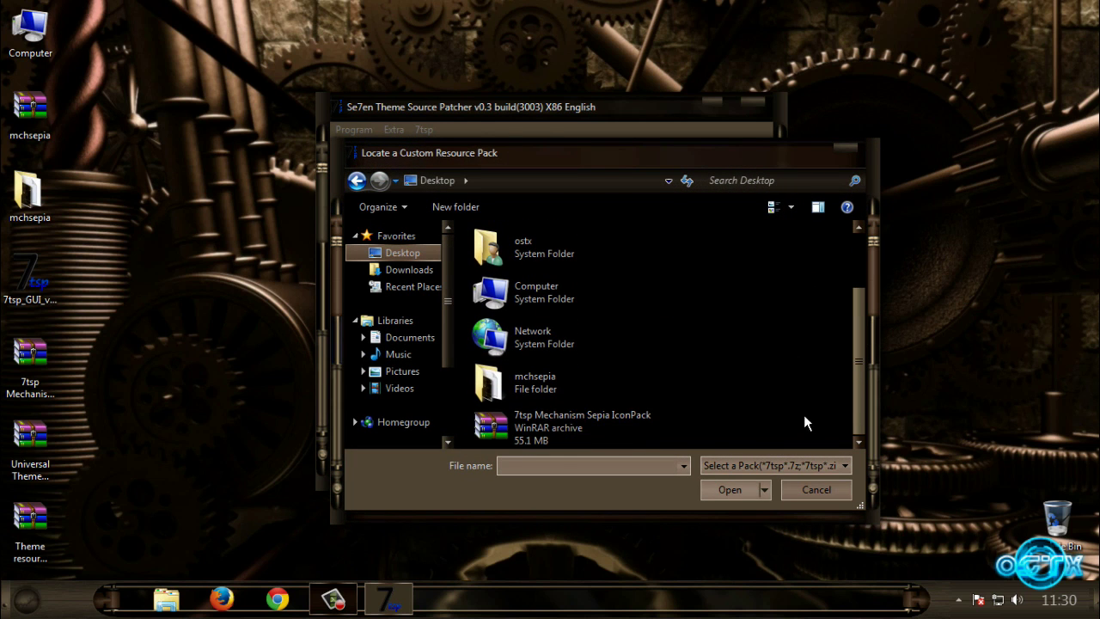
{"action": "left_click", "coordinate": [574, 430]}
{"action": "left_click", "coordinate": [711, 489]}
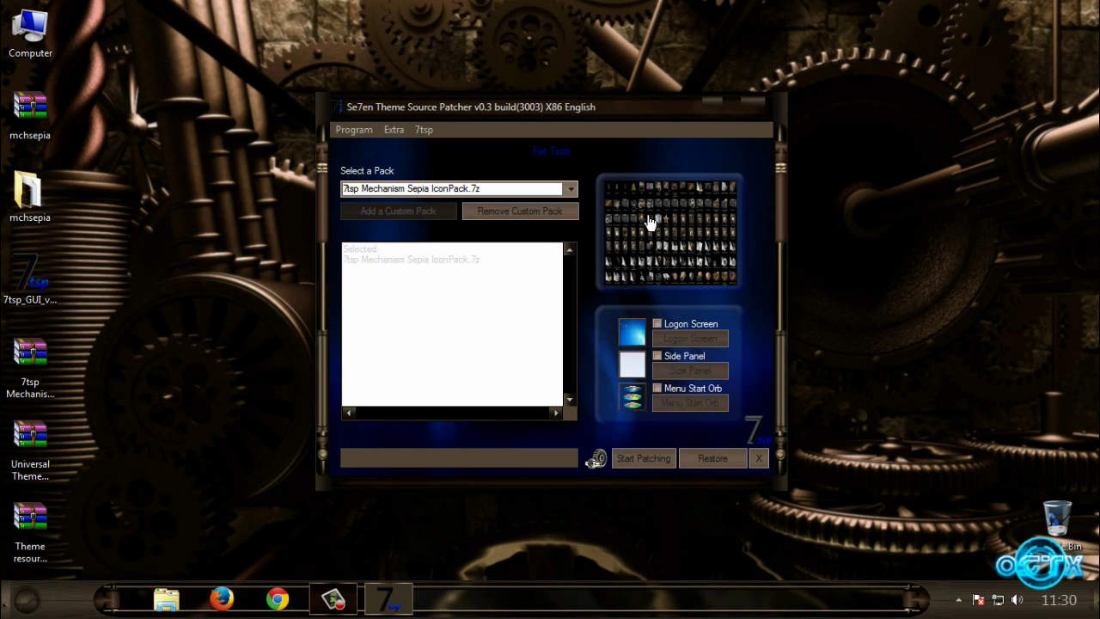
Preview the Mechanism Sepia icons, then patch the system with the pack, confirming Yes.
{"action": "left_click", "coordinate": [649, 226]}
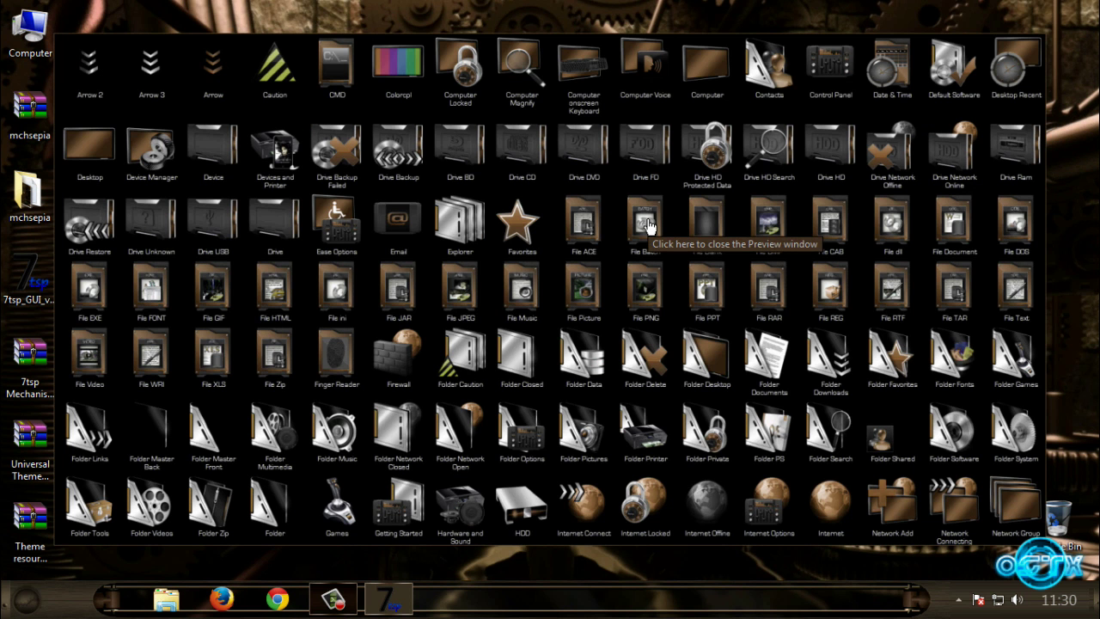
{"action": "left_click", "coordinate": [1081, 237]}
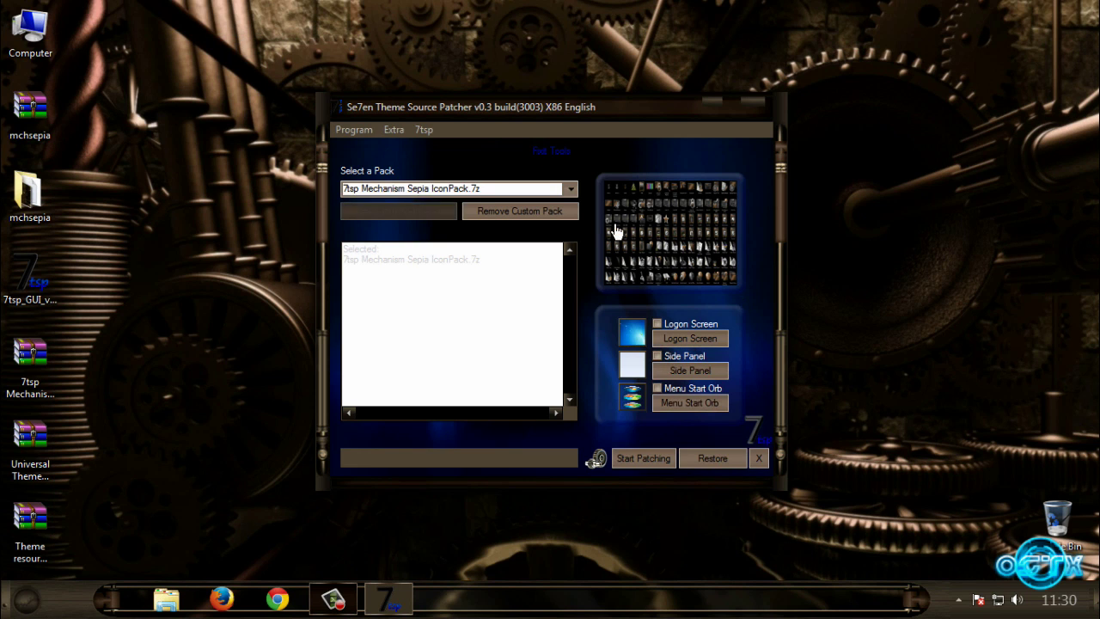
{"action": "left_click", "coordinate": [637, 462]}
{"action": "left_click", "coordinate": [548, 391]}
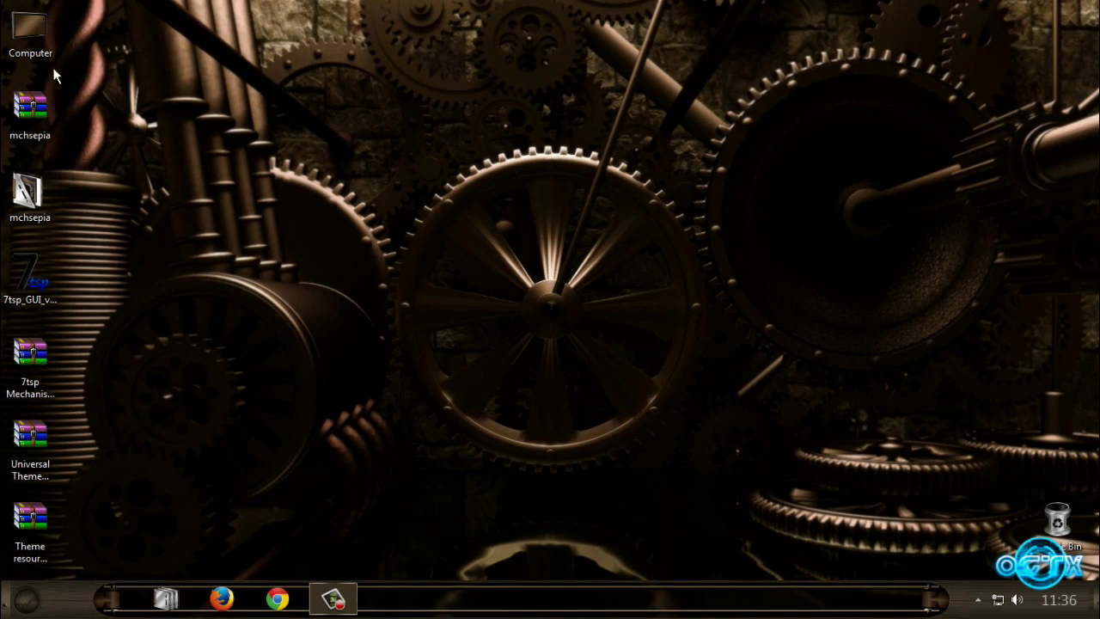
Inspect the new sepia icons in the Computer window, close it and refresh the desktop.
{"action": "double_click", "coordinate": [30, 34]}
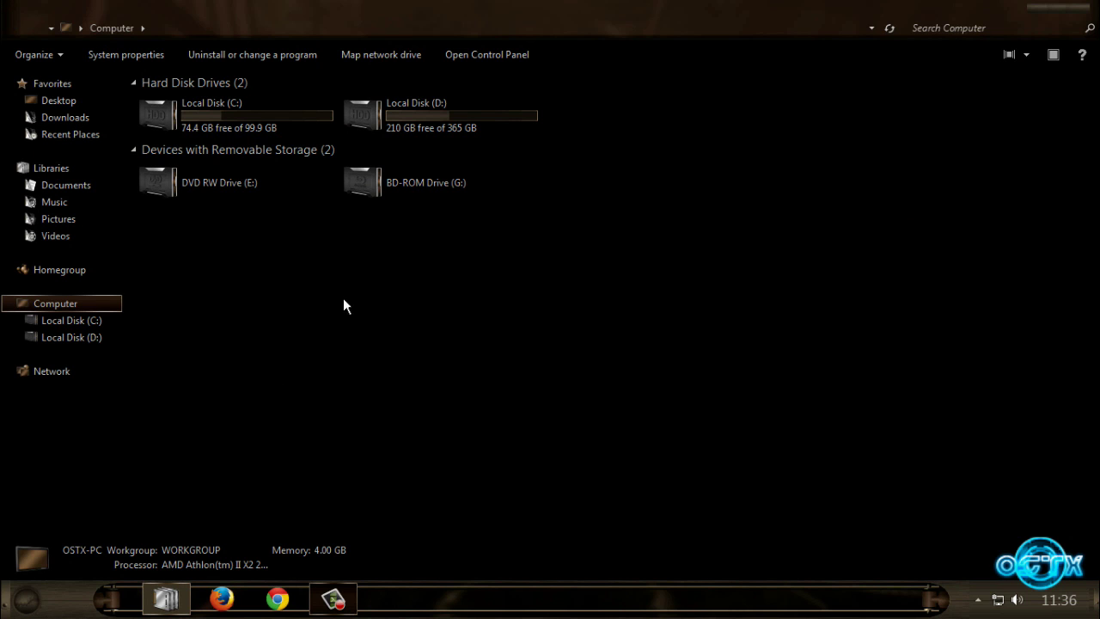
{"action": "left_click_drag", "start_coordinate": [511, 347], "coordinate": [438, 314]}
{"action": "left_click_drag", "start_coordinate": [459, 318], "coordinate": [565, 293]}
{"action": "left_click", "coordinate": [1079, 10]}
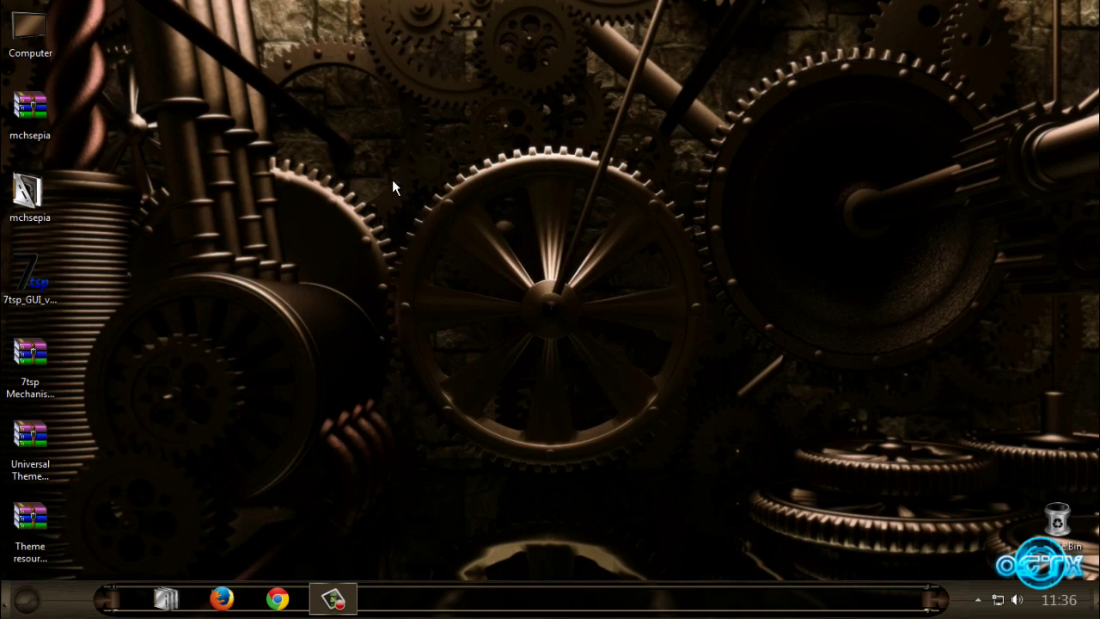
{"action": "right_click", "coordinate": [393, 181]}
{"action": "left_click", "coordinate": [423, 241]}
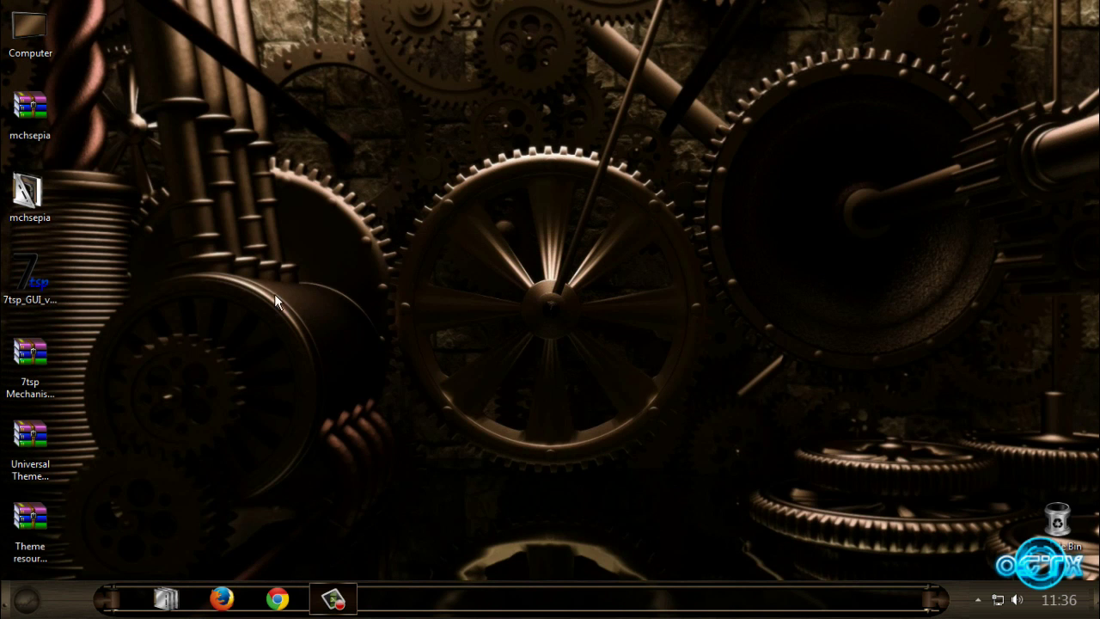
{"action": "right_click", "coordinate": [178, 290]}
{"action": "left_click", "coordinate": [204, 350]}
Make the first cracked-wall sepia picture the only Desktop Background and save the change.
{"action": "right_click", "coordinate": [202, 350]}
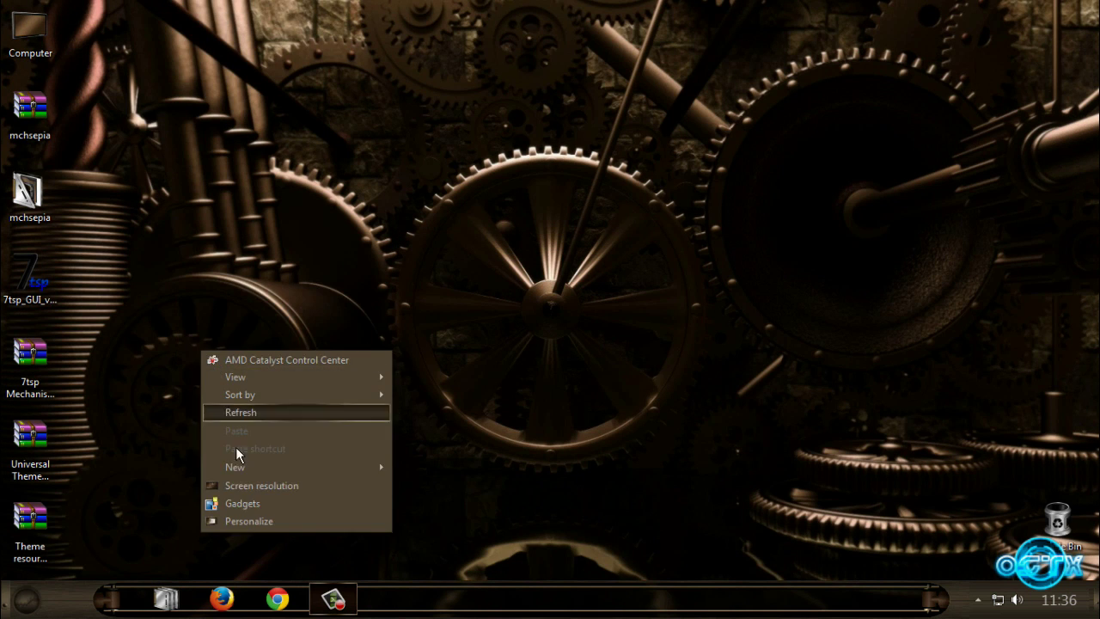
{"action": "left_click", "coordinate": [233, 522]}
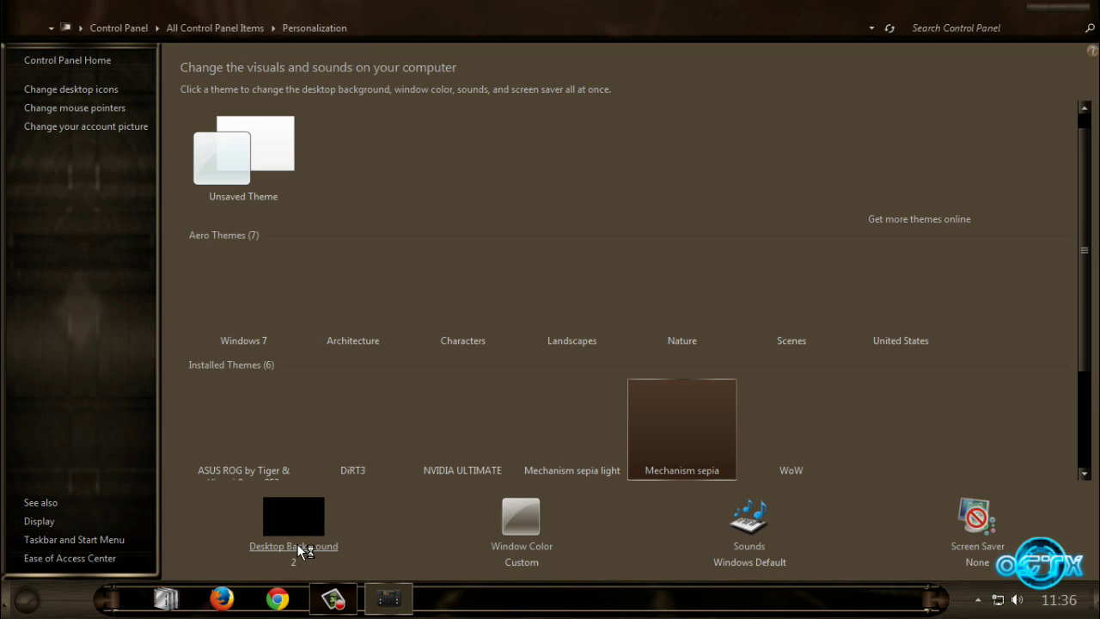
{"action": "left_click", "coordinate": [153, 232]}
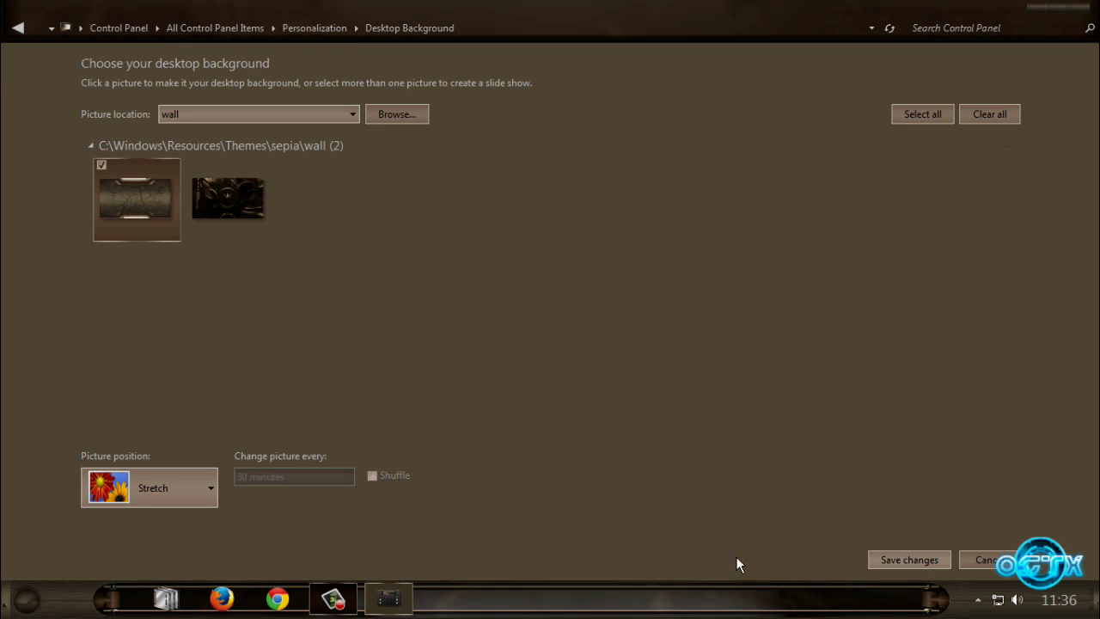
{"action": "left_click", "coordinate": [876, 556]}
{"action": "left_click", "coordinate": [1079, 9]}
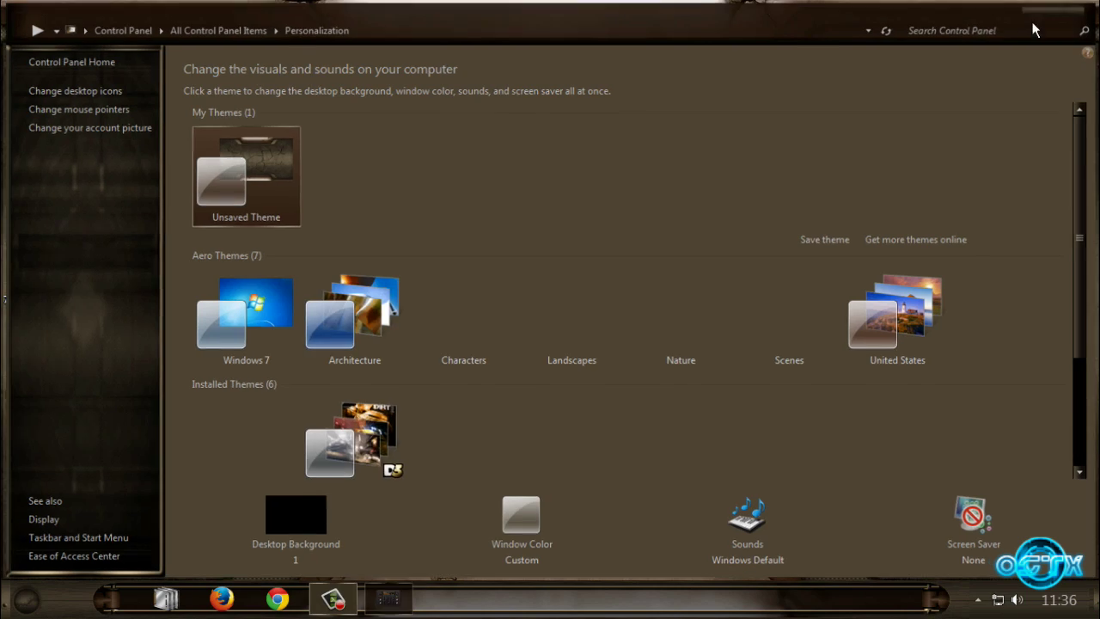
{"action": "right_click", "coordinate": [527, 200]}
{"action": "left_click", "coordinate": [553, 263]}
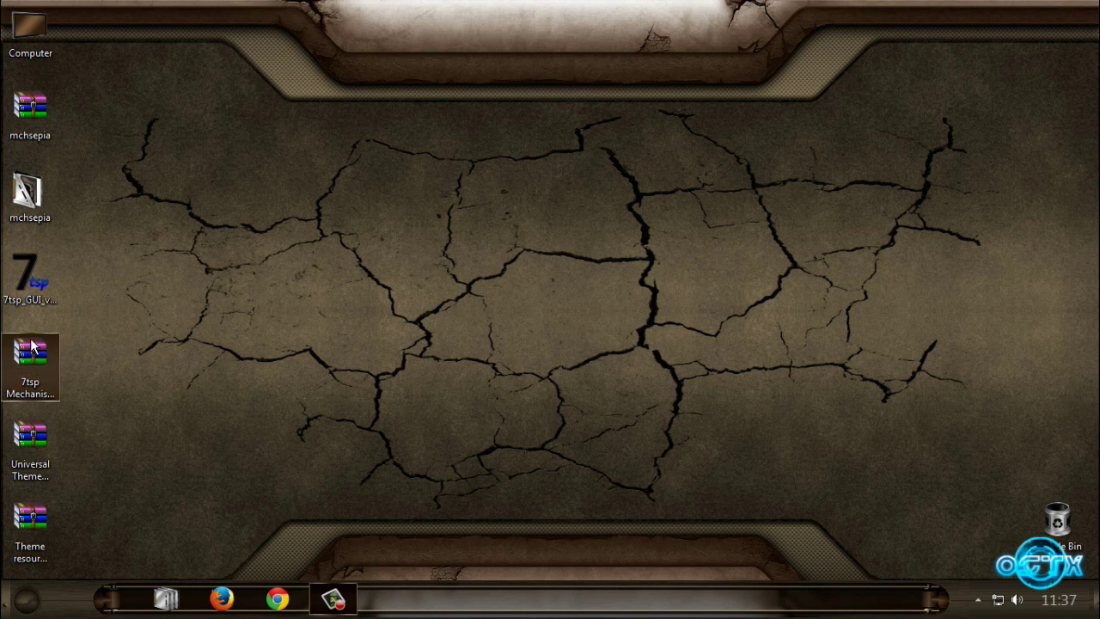
{"action": "double_click", "coordinate": [30, 279]}
{"action": "left_click", "coordinate": [593, 316]}
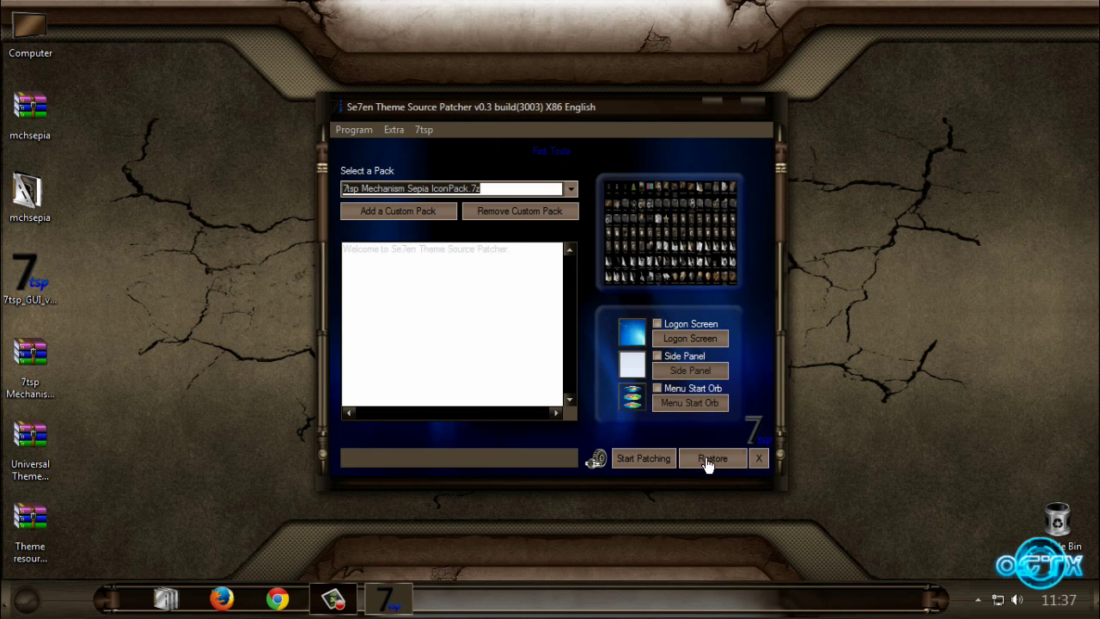
{"action": "left_click", "coordinate": [716, 461]}
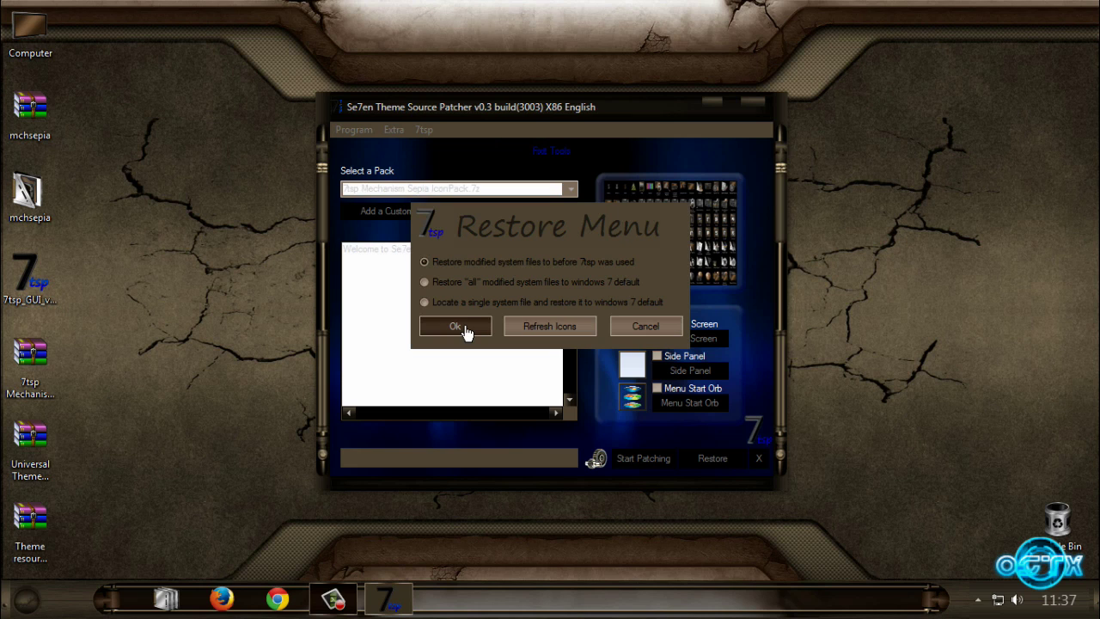
{"action": "left_click", "coordinate": [626, 330]}
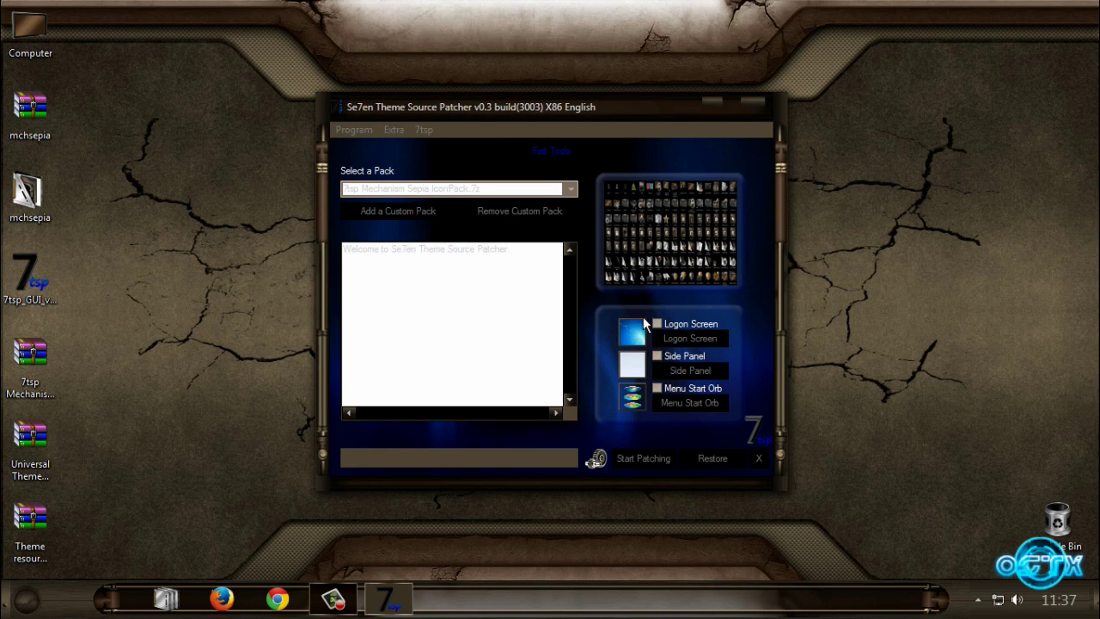
{"action": "left_click", "coordinate": [759, 95]}
{"action": "right_click", "coordinate": [495, 121]}
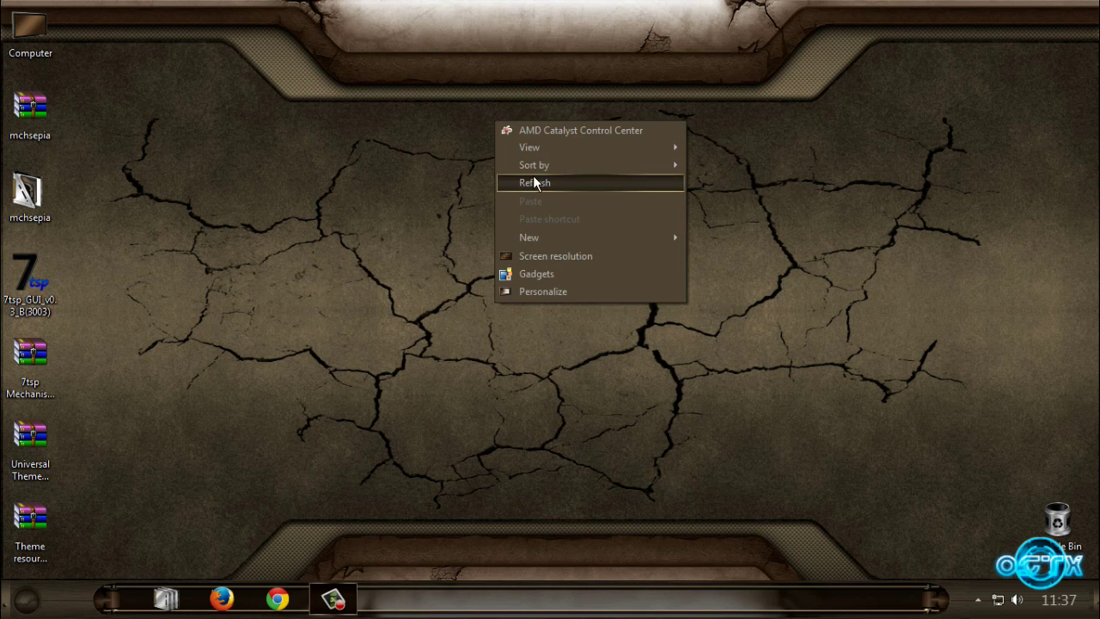
{"action": "left_click", "coordinate": [533, 178]}
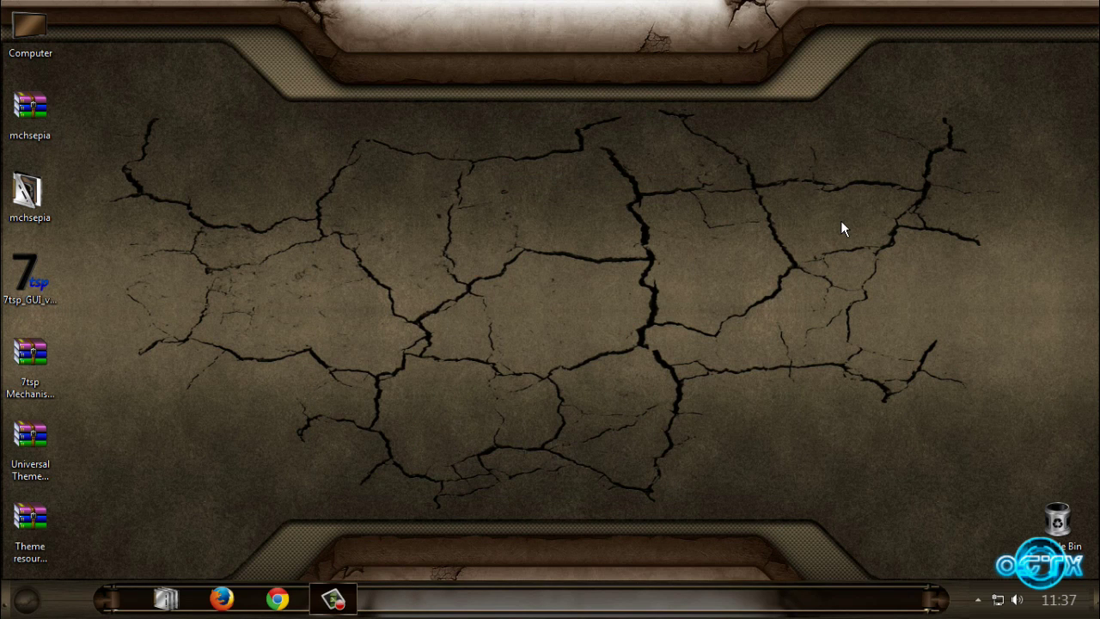